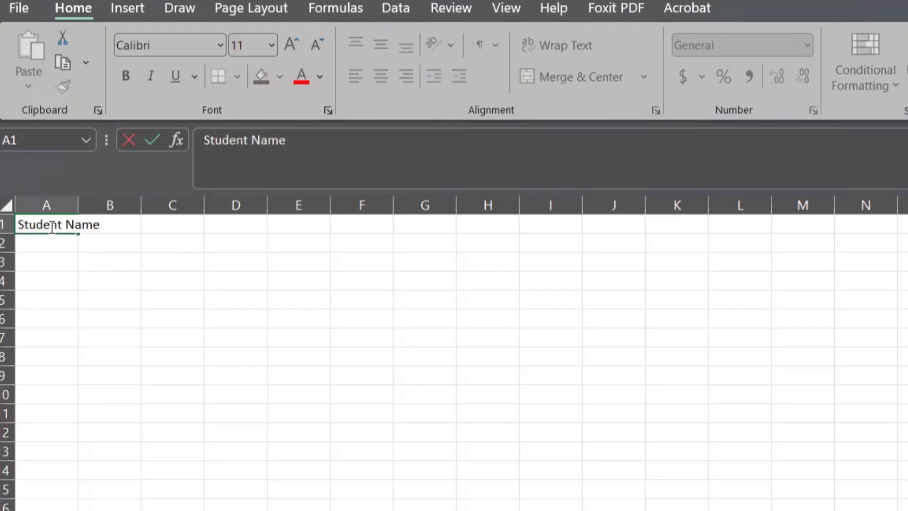
# Step: Commit the Student Name heading in A1 and widen column A to fit it
pyautogui.click(111, 300)
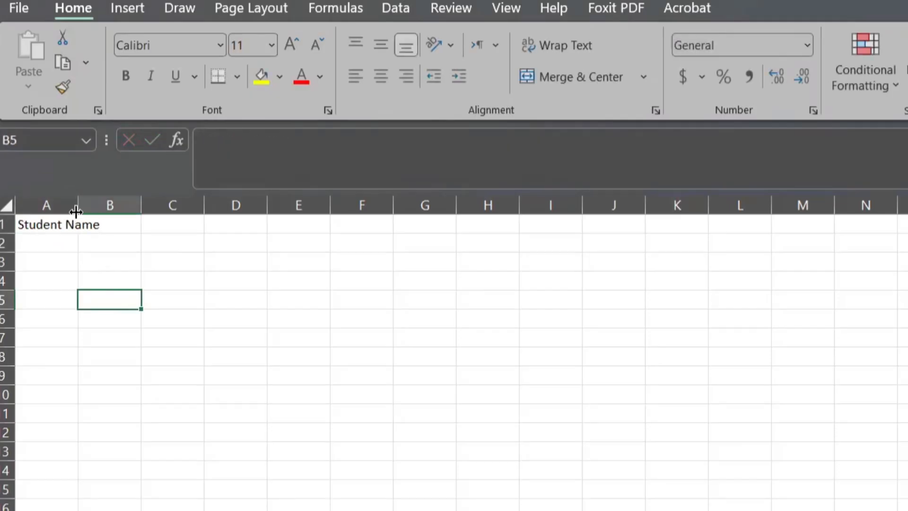
pyautogui.doubleClick(76, 211)
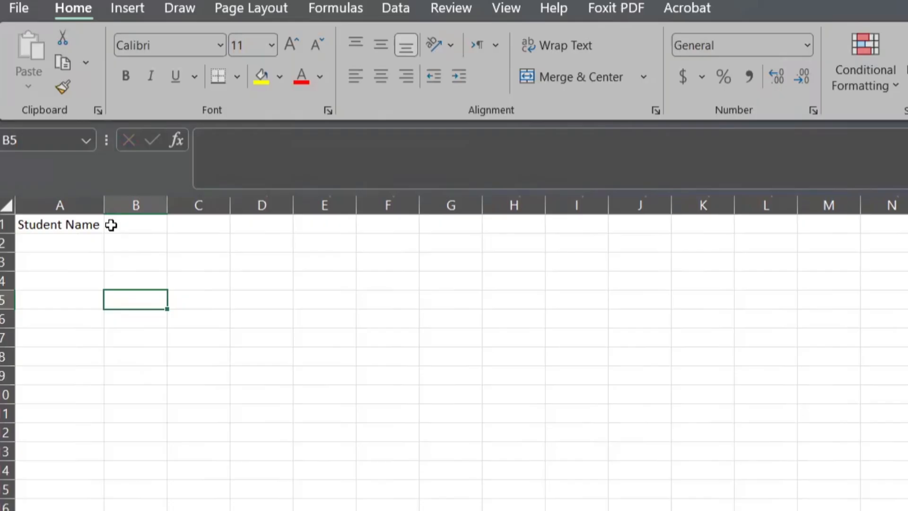
pyautogui.moveTo(104, 208); pyautogui.dragTo(112, 209)
# Step: Enter English as the column heading in cell B1
pyautogui.click(127, 228)
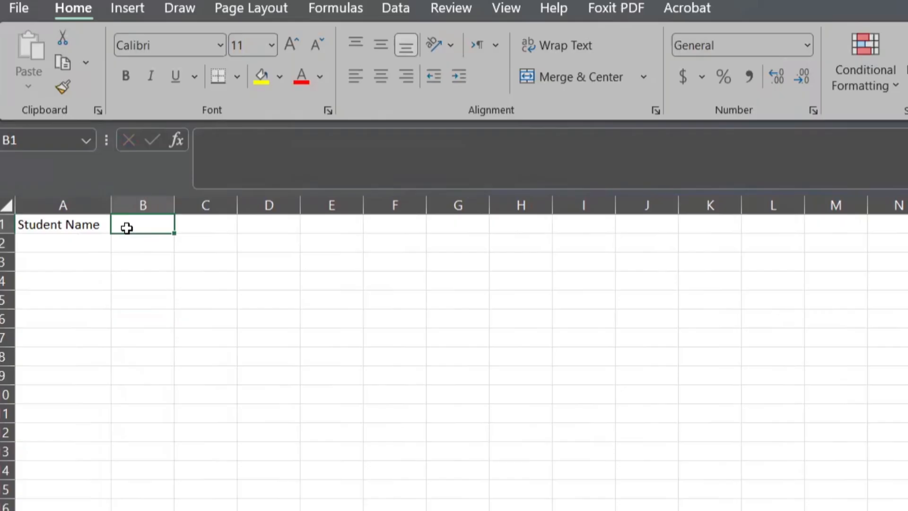
pyautogui.write('Engluis')
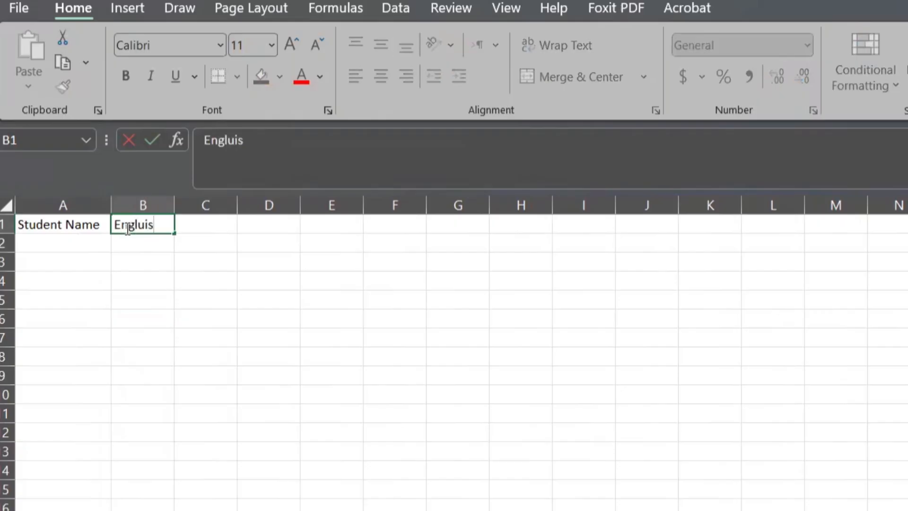
pyautogui.press('BackSpace')
pyautogui.press('BackSpace')
pyautogui.press('BackSpace')
pyautogui.write('ish')
pyautogui.press('Tab')
# Step: Enter the heading Mathematics in C1 and widen column C to fit it
pyautogui.write('Mathe')
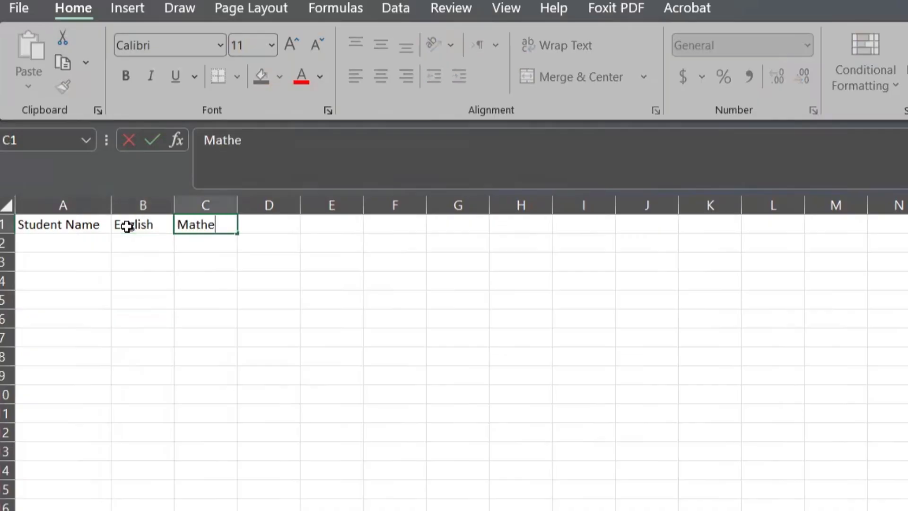
pyautogui.write('mati')
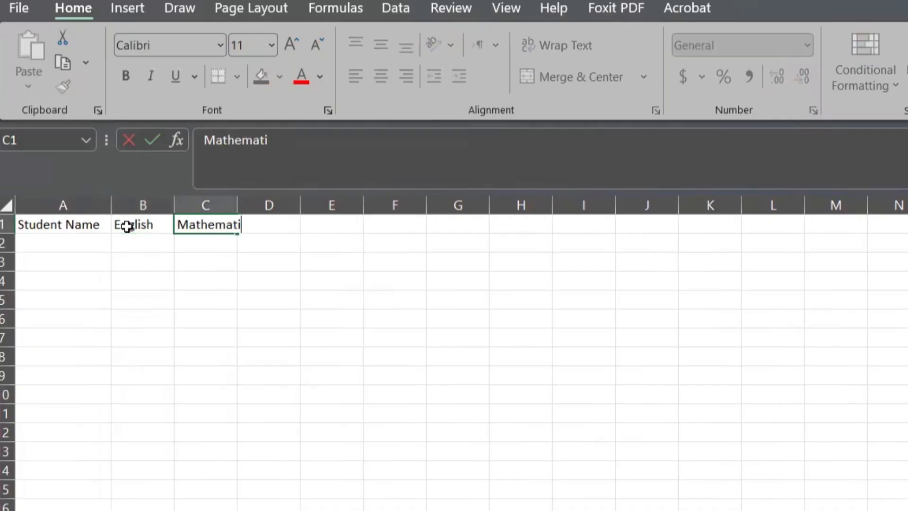
pyautogui.write('cs')
pyautogui.click(202, 331)
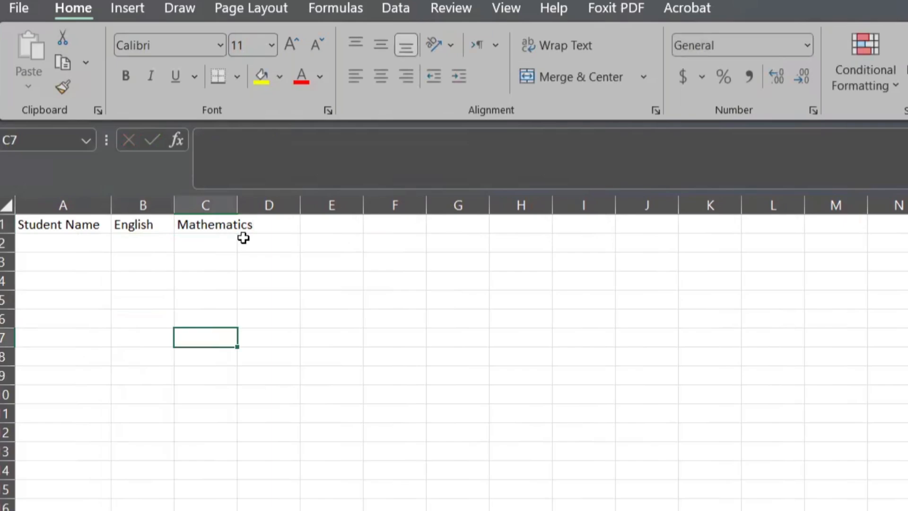
pyautogui.moveTo(237, 204); pyautogui.dragTo(256, 204)
# Step: Enter the subject headings Science, Islamiat and Urdu in cells D1 to F1
pyautogui.click(287, 228)
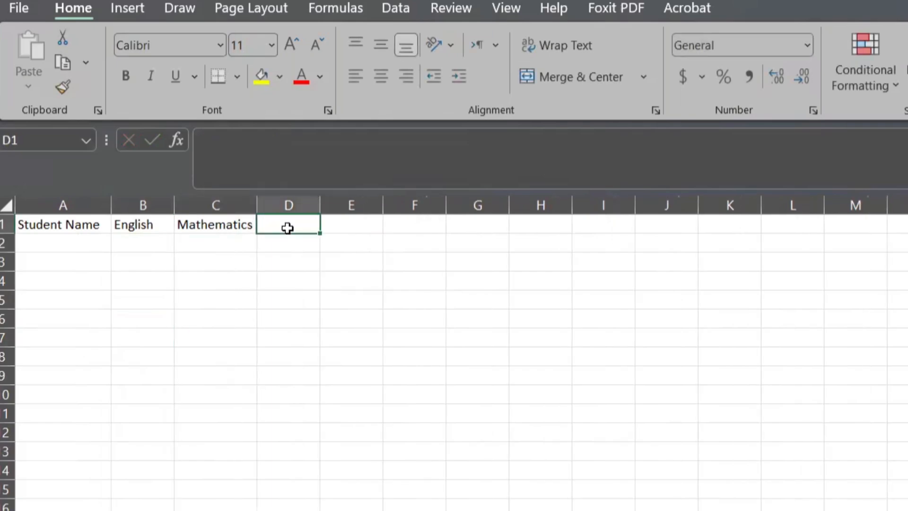
pyautogui.write('Science')
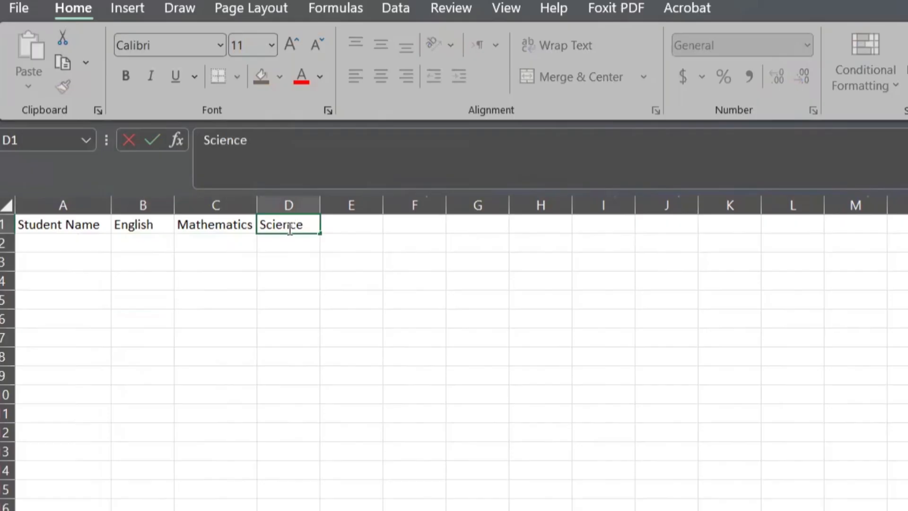
pyautogui.press('Tab')
pyautogui.write('Is')
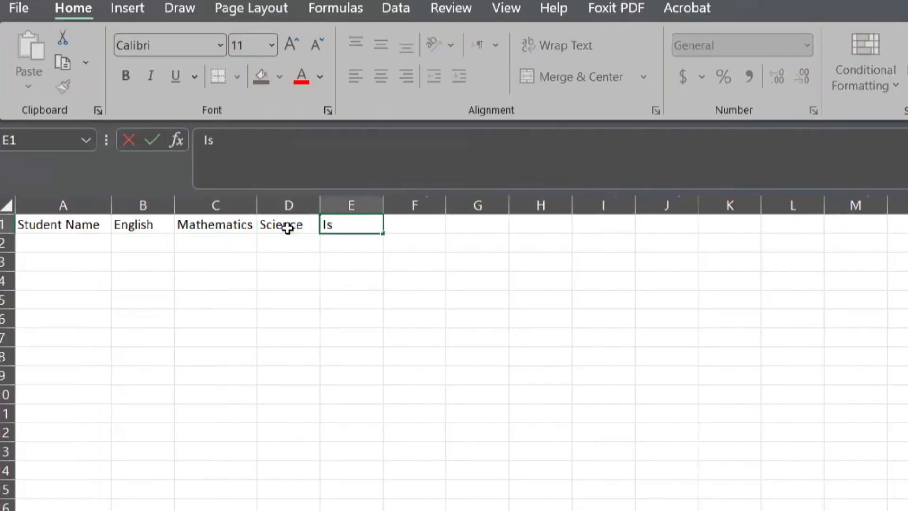
pyautogui.write('lamiat')
pyautogui.press('Tab')
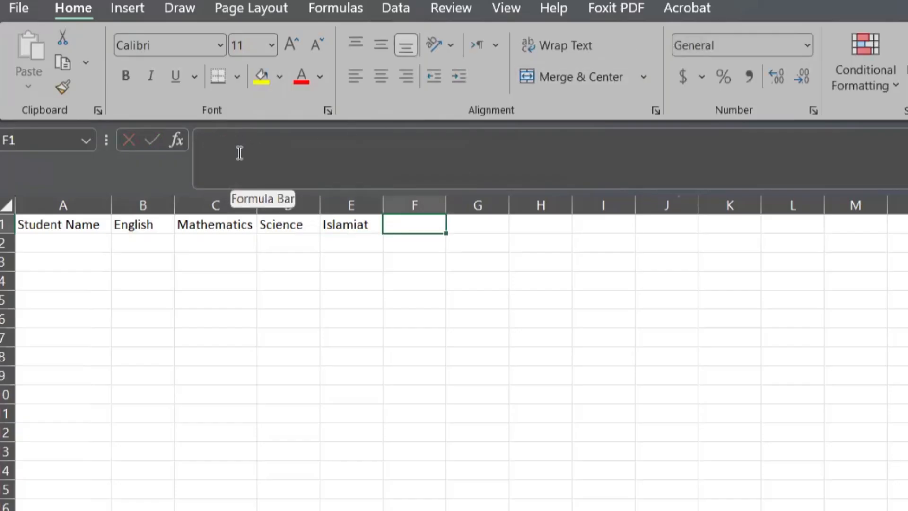
pyautogui.write('Urdu')
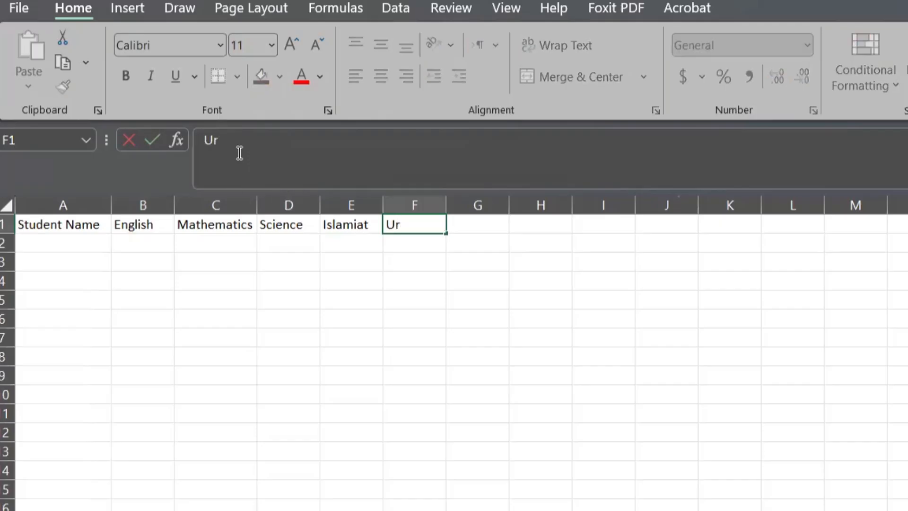
pyautogui.click(300, 315)
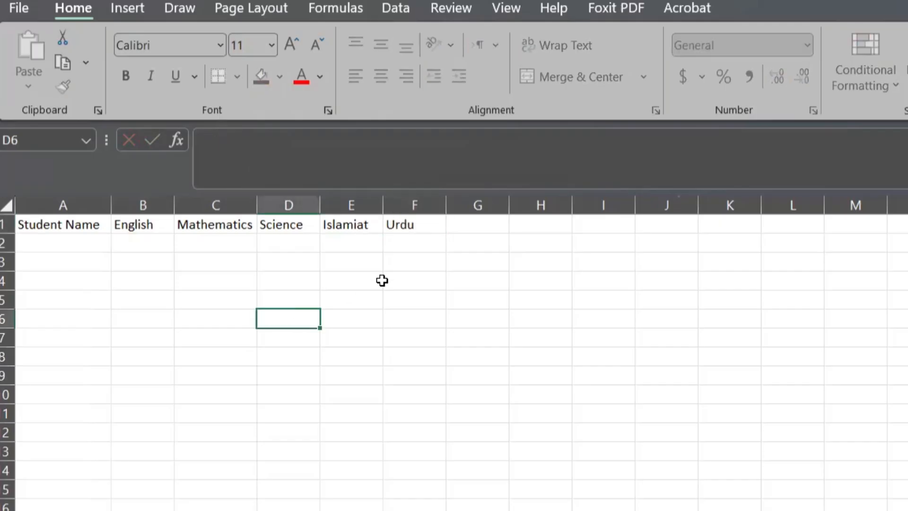
# Step: Enter the heading Total Marks in G1 and fit column G to its text
pyautogui.click(476, 228)
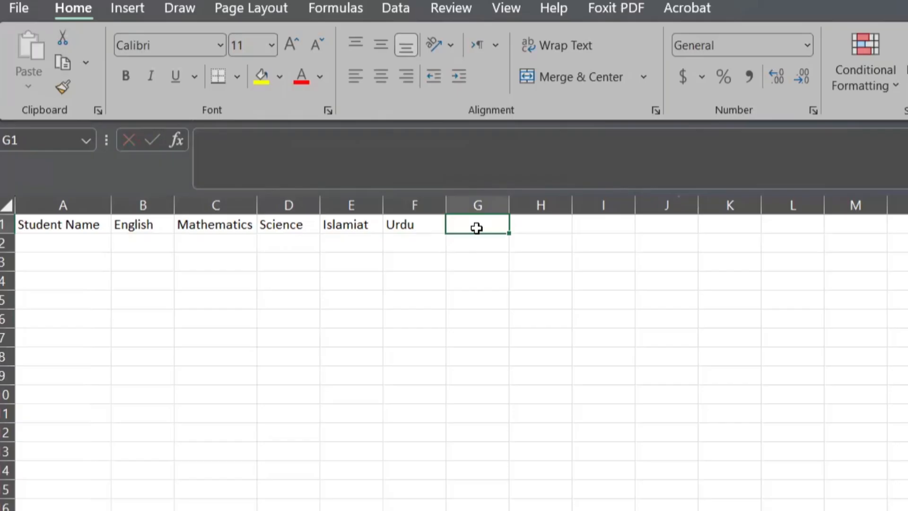
pyautogui.write('Tot')
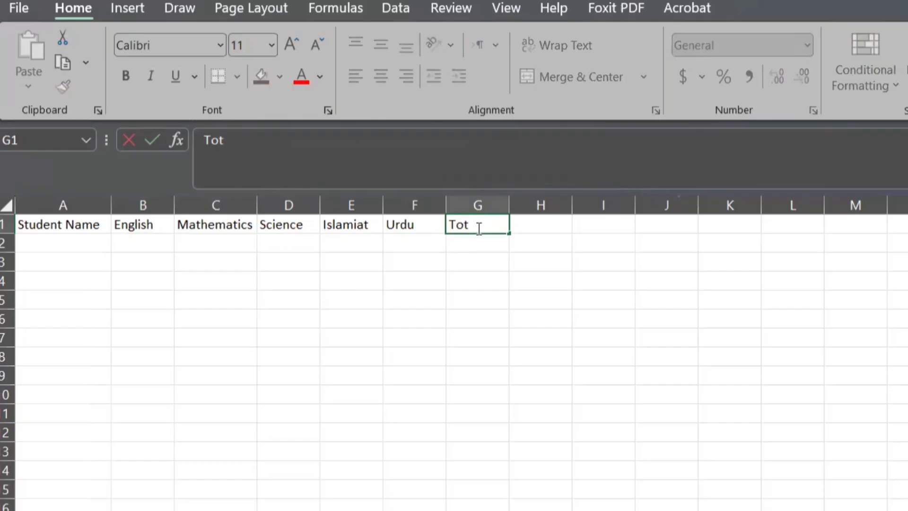
pyautogui.write('al')
pyautogui.press('Tab')
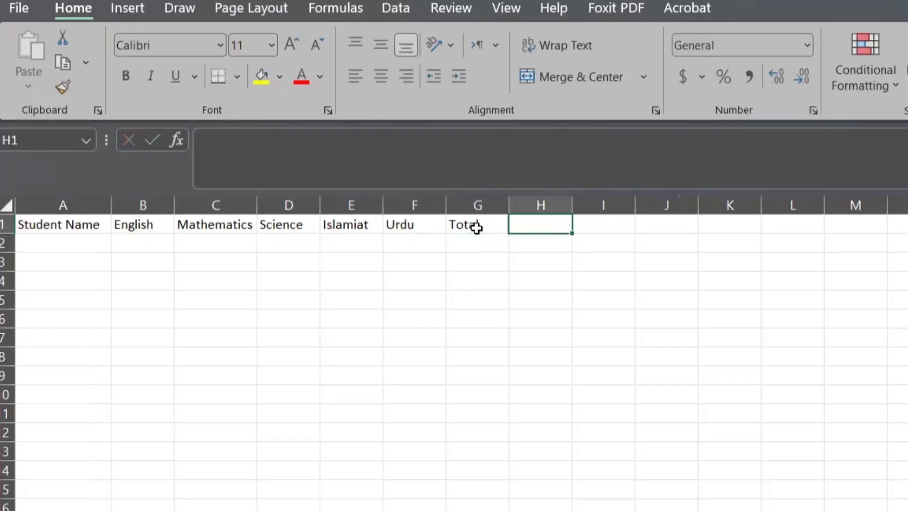
pyautogui.click(476, 228)
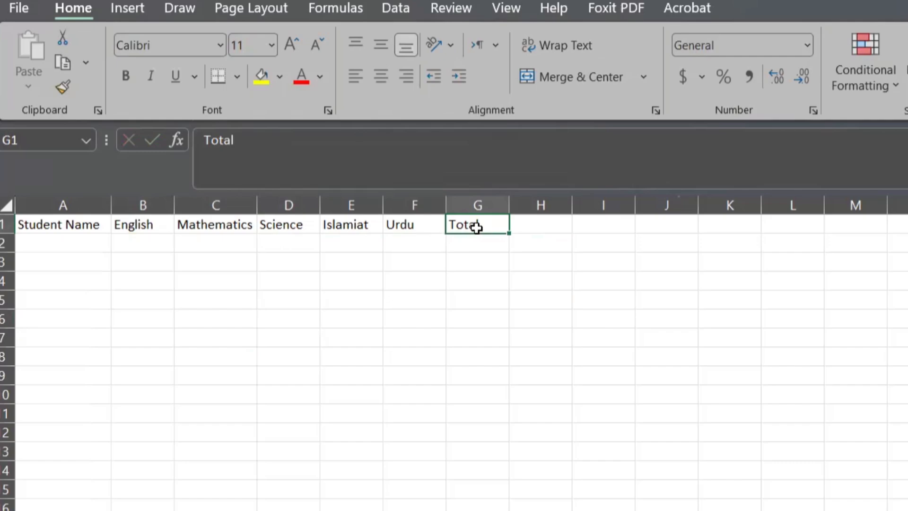
pyautogui.doubleClick(476, 227)
pyautogui.write('Mar')
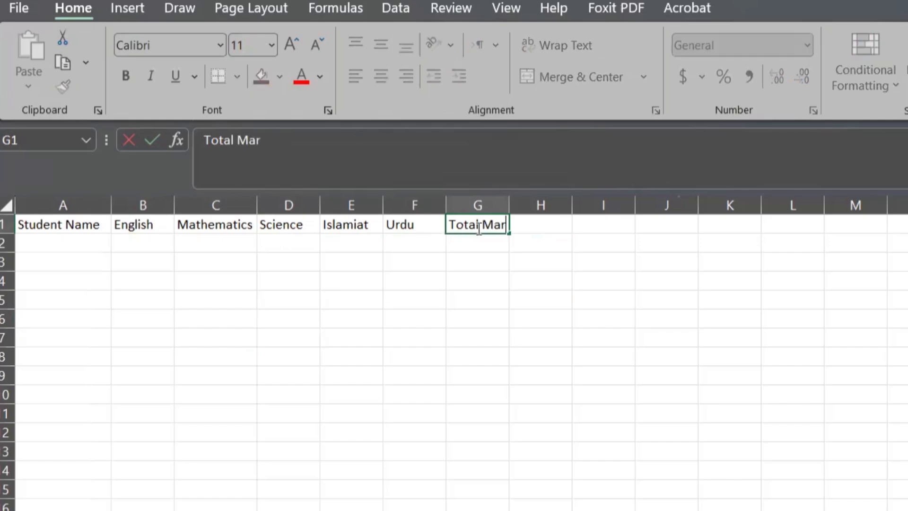
pyautogui.write('ks')
pyautogui.click(612, 277)
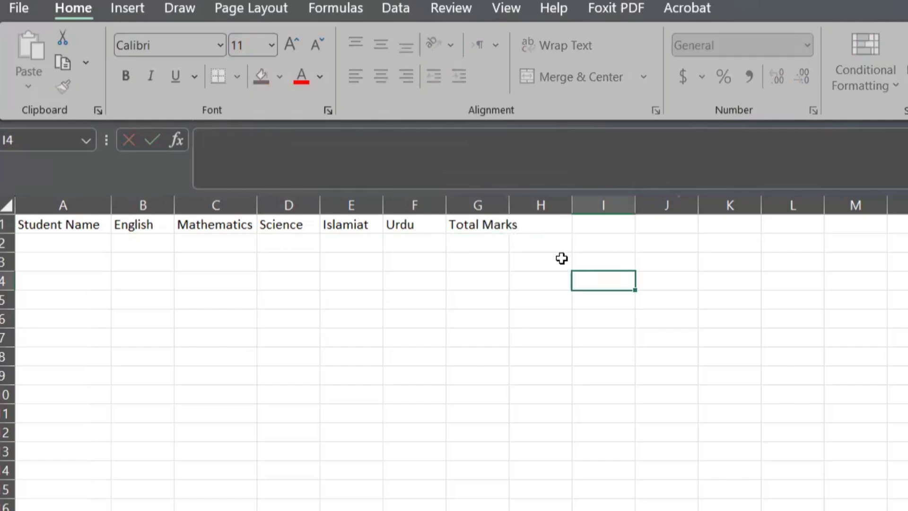
pyautogui.doubleClick(509, 198)
# Step: Enter the headings Average in H1 and Result in I1
pyautogui.click(558, 230)
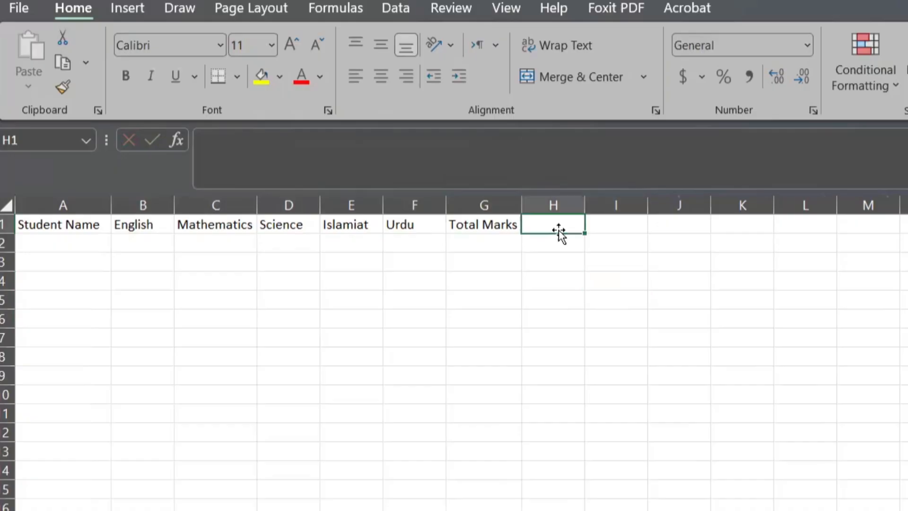
pyautogui.write('Aver')
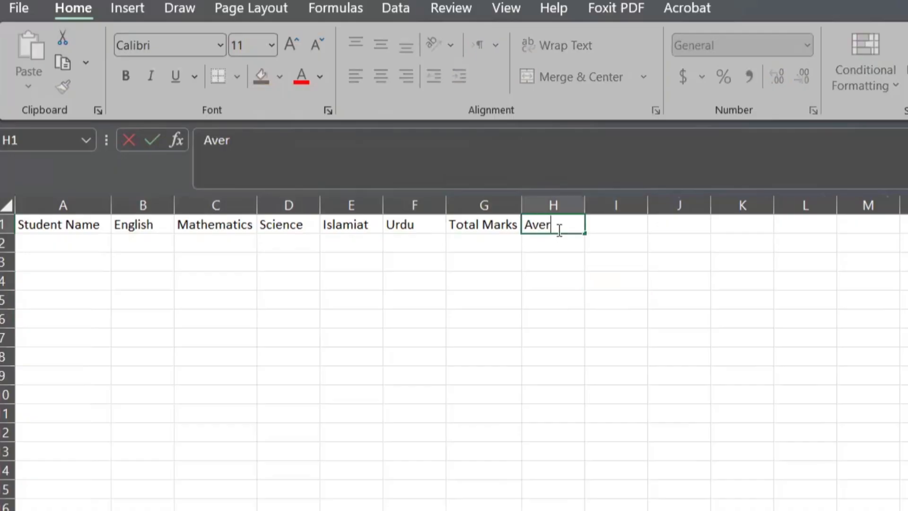
pyautogui.write('age')
pyautogui.press('Tab')
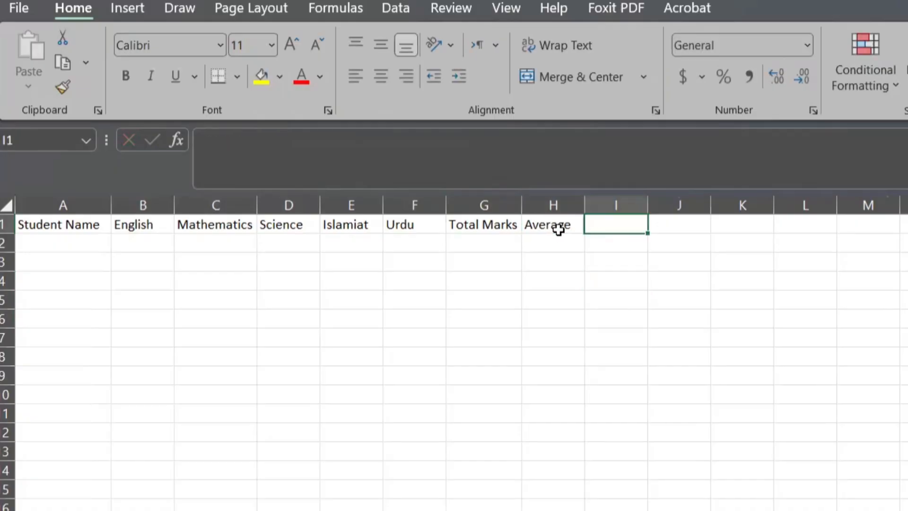
pyautogui.write('Result')
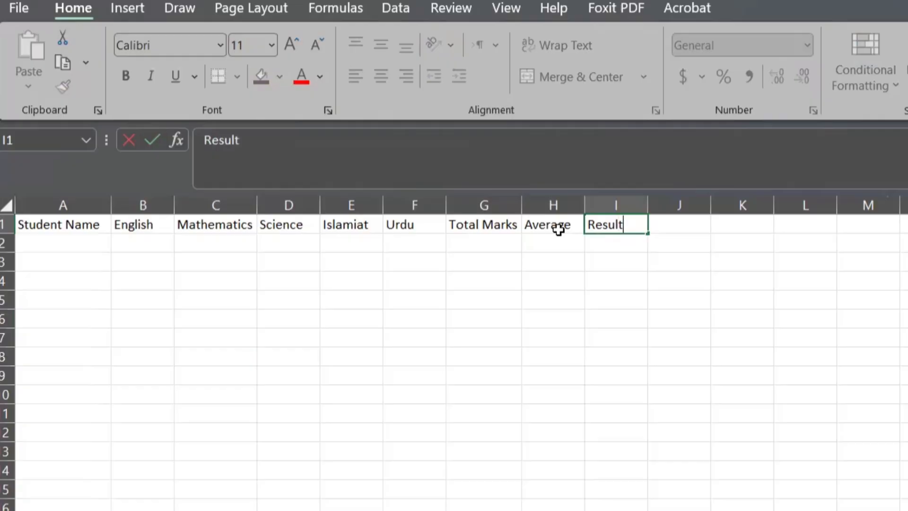
pyautogui.click(659, 300)
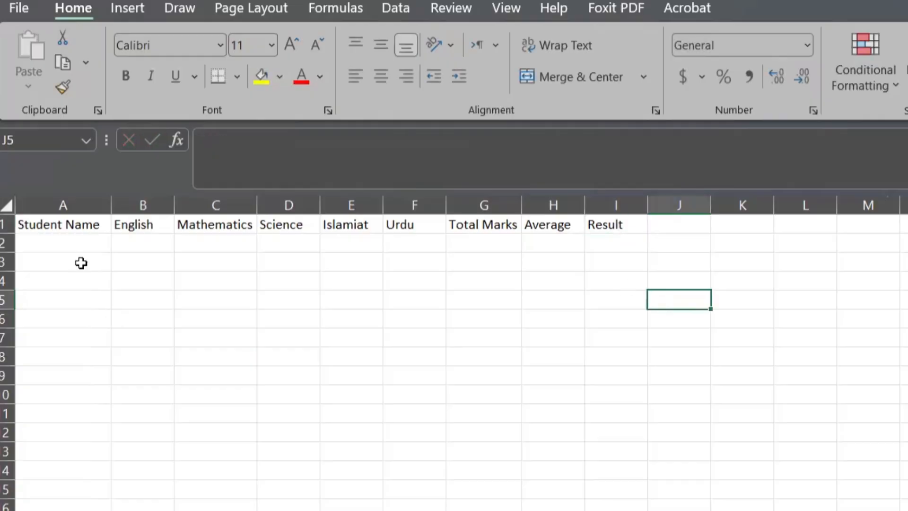
# Step: Make the headings in A1:I1 bold and centre them both vertically and horizontally
pyautogui.moveTo(67, 223); pyautogui.dragTo(615, 222)
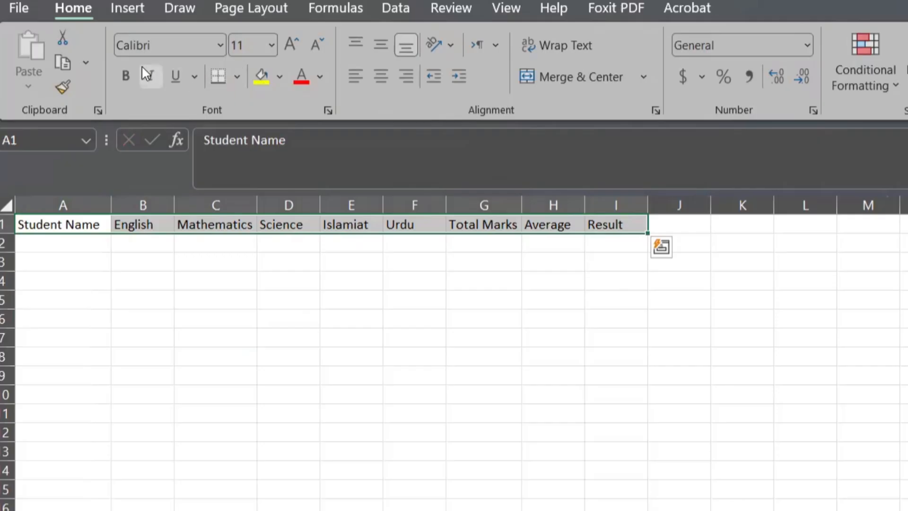
pyautogui.click(126, 75)
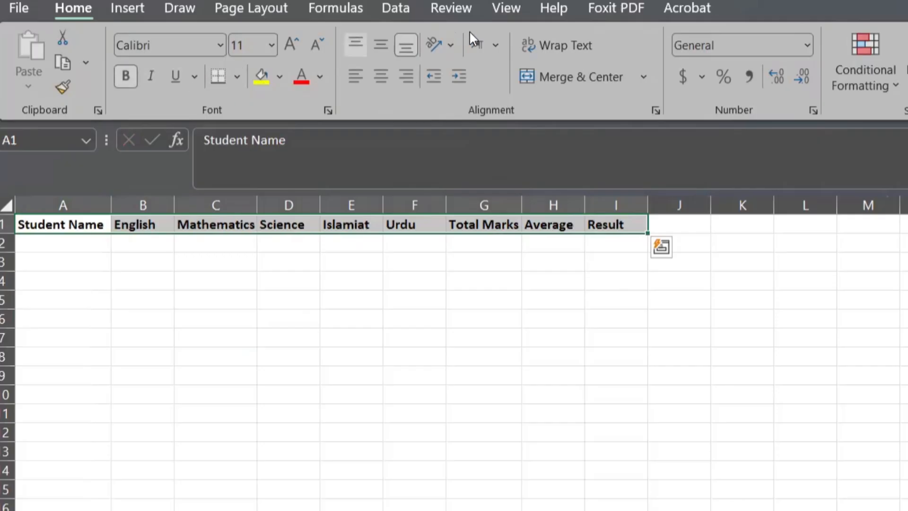
pyautogui.click(375, 42)
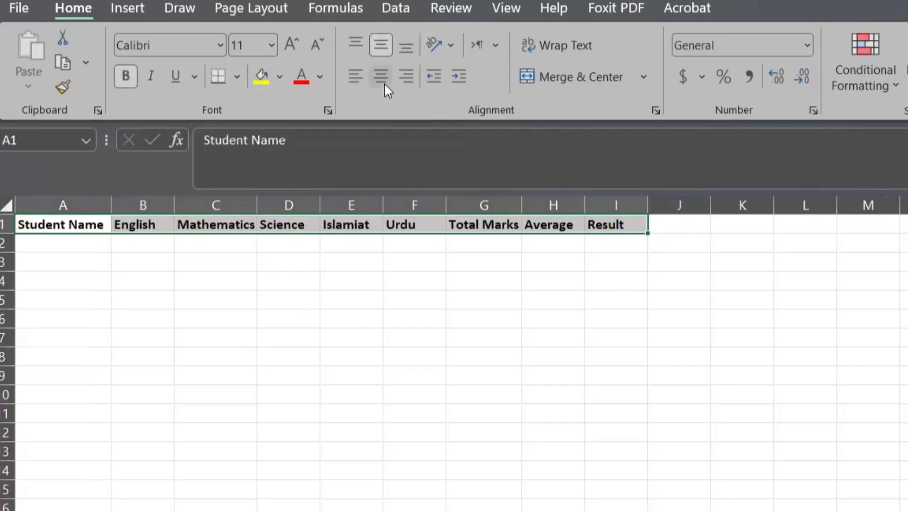
pyautogui.click(384, 81)
pyautogui.click(309, 387)
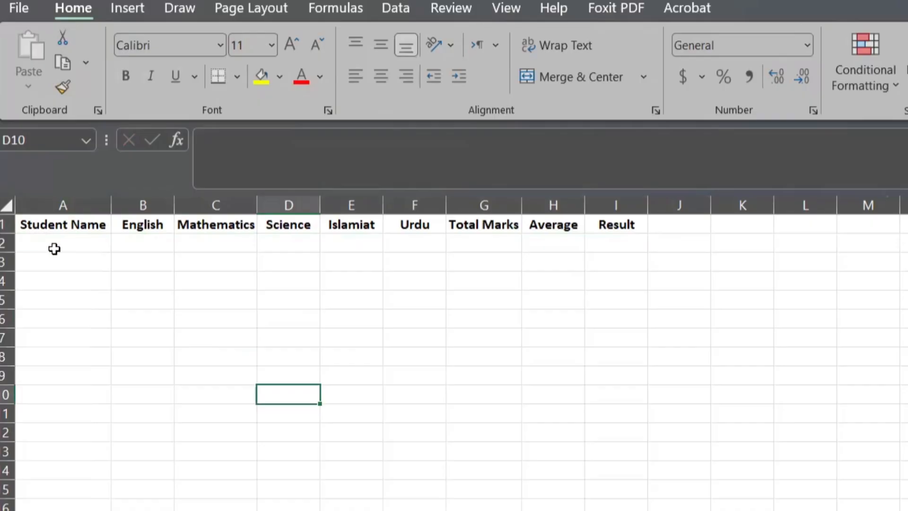
# Step: Fill cells A2 to A5 under Student Name with the four students' names
pyautogui.click(54, 247)
pyautogui.write('Sha')
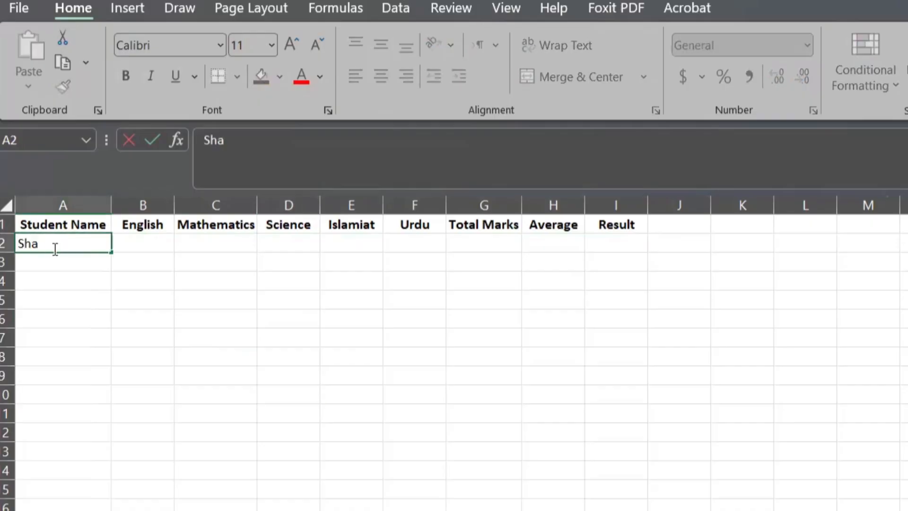
pyautogui.write('heen')
pyautogui.press('Return')
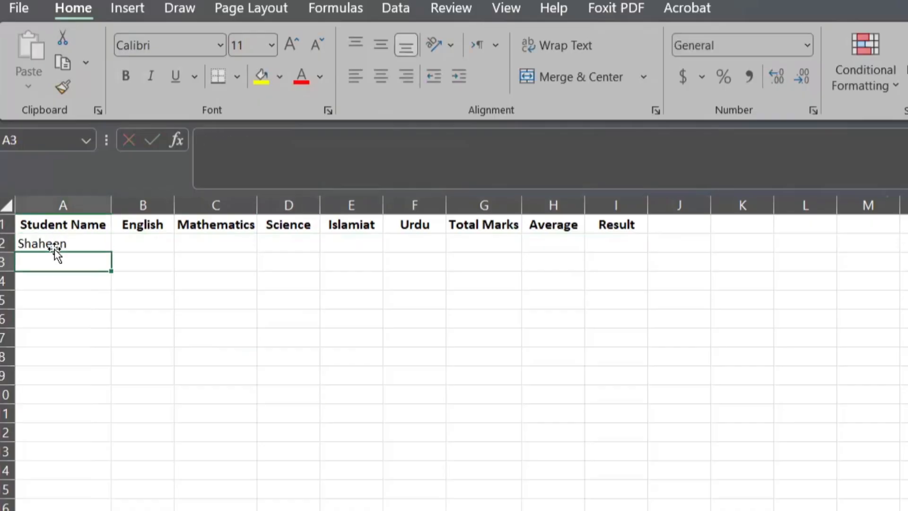
pyautogui.write('Aftab')
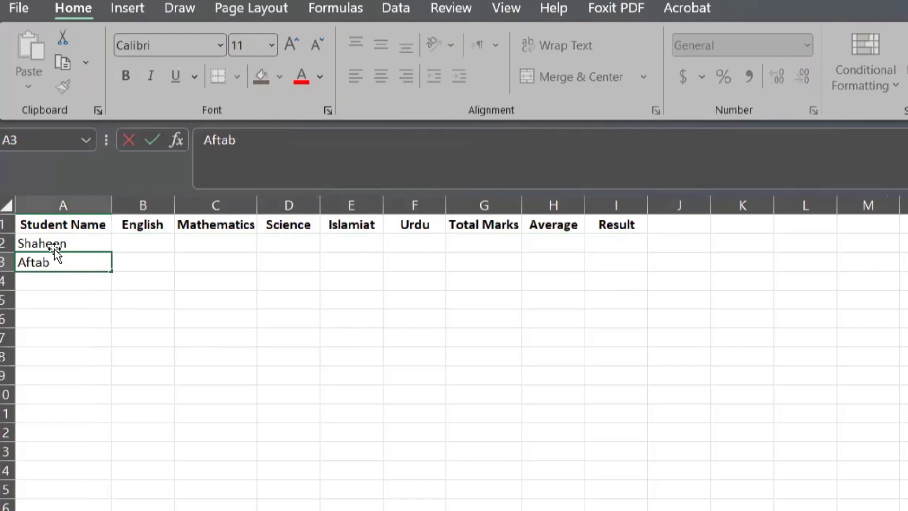
pyautogui.press('Return')
pyautogui.write('Bilal')
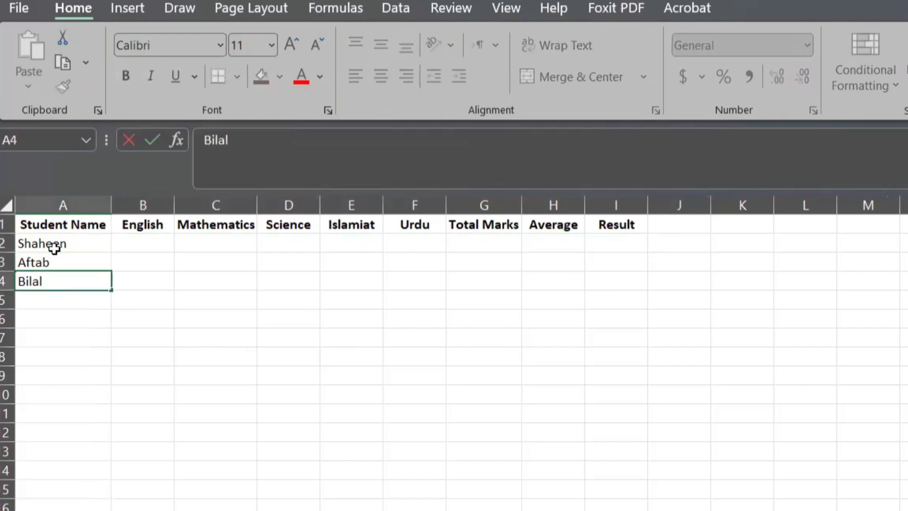
pyautogui.press('Return')
pyautogui.write('Umar')
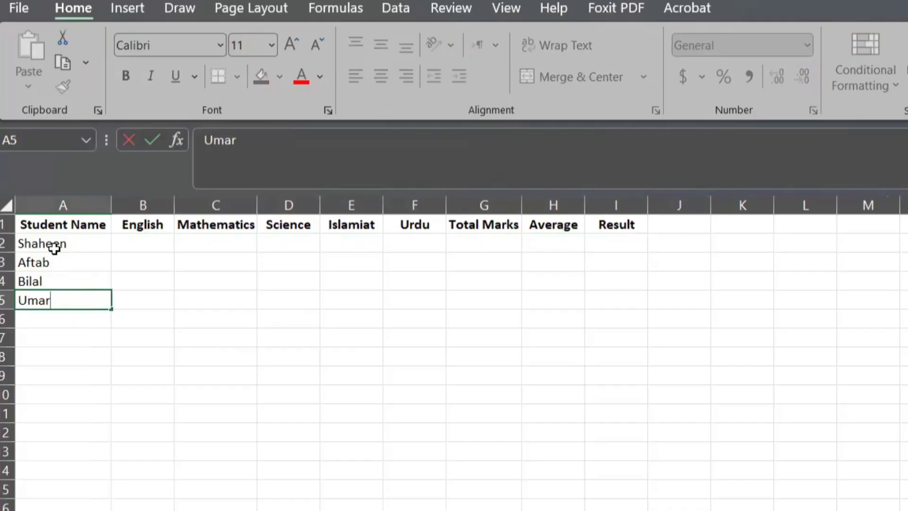
pyautogui.press('Return')
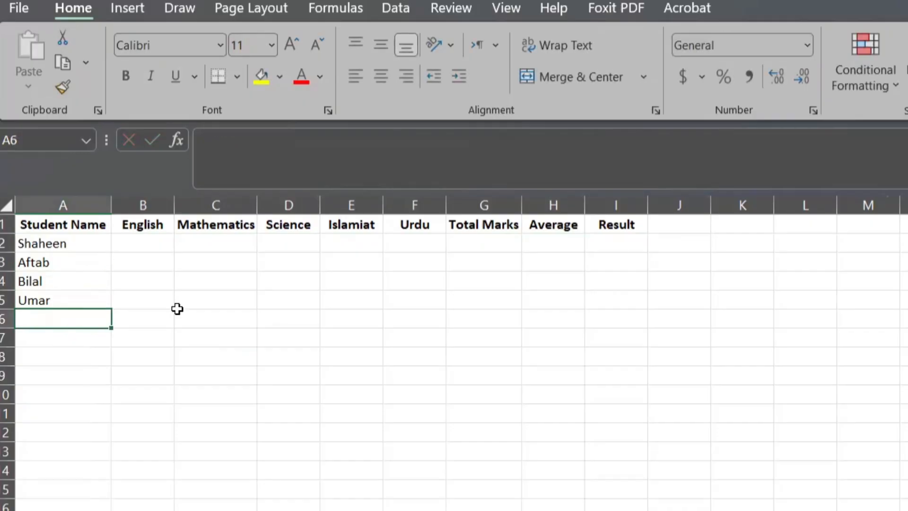
# Step: Apply all borders to the result table in A1:I5
pyautogui.moveTo(69, 221); pyautogui.dragTo(601, 302)
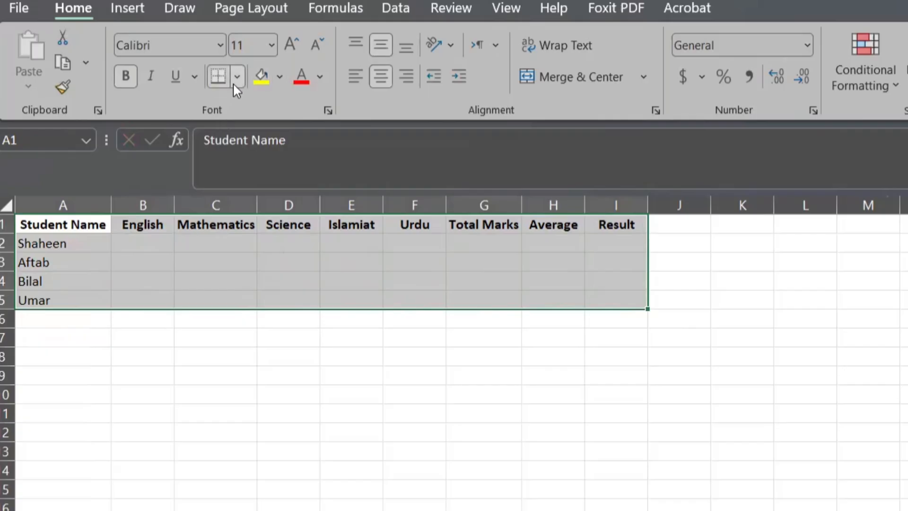
pyautogui.click(236, 79)
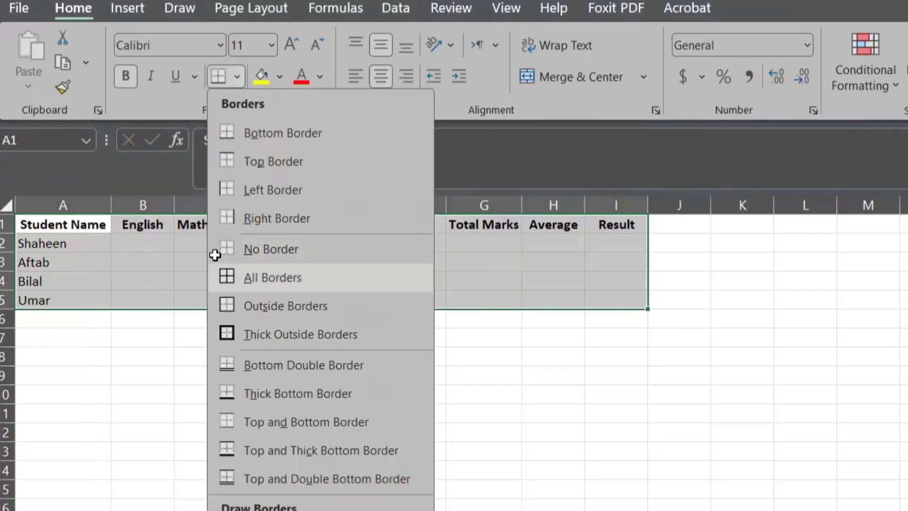
pyautogui.click(245, 282)
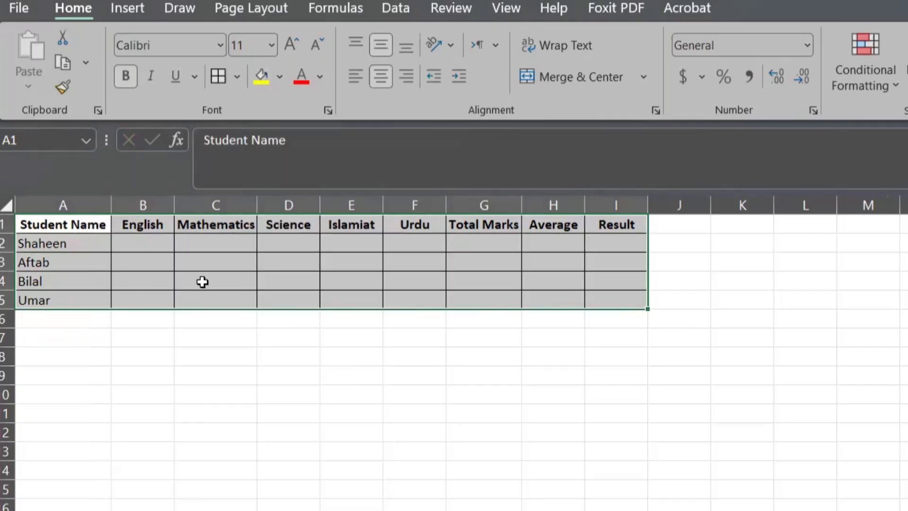
pyautogui.click(474, 452)
# Step: Add thick outside borders around the table range A1:I5
pyautogui.moveTo(62, 227)
pyautogui.mouseDown()
pyautogui.moveTo(300, 282)
pyautogui.moveTo(592, 319)
pyautogui.moveTo(616, 302)
pyautogui.mouseUp()
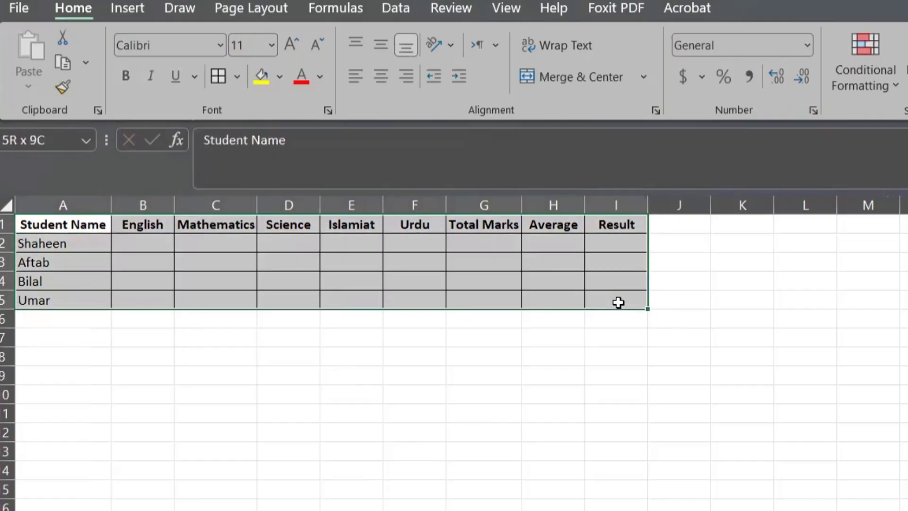
pyautogui.click(236, 75)
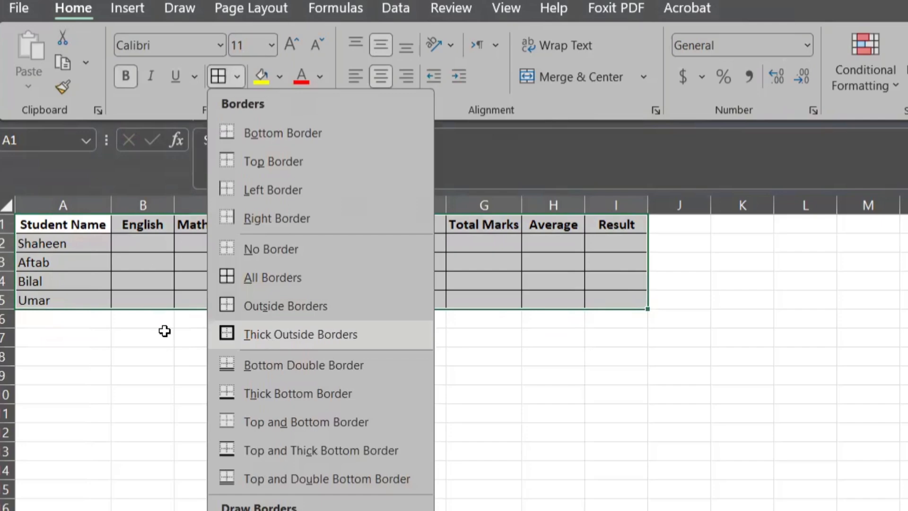
pyautogui.press('Return')
pyautogui.click(209, 393)
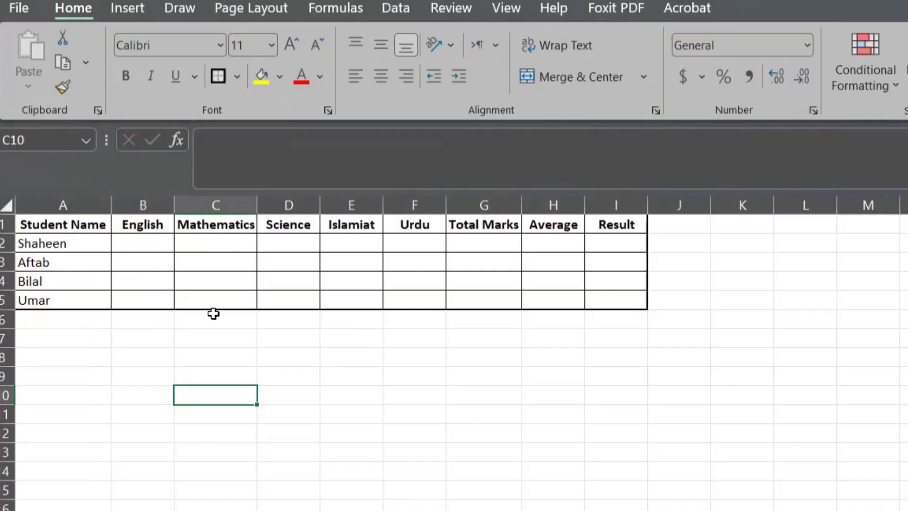
# Step: Fill B2:F5 row by row with marks 65, 95, 74, 82, 60; 72, 90, 82, 85, 55; 60, 85, 90, 92, 65; 65, 82, 92, 75, 70
pyautogui.click(144, 247)
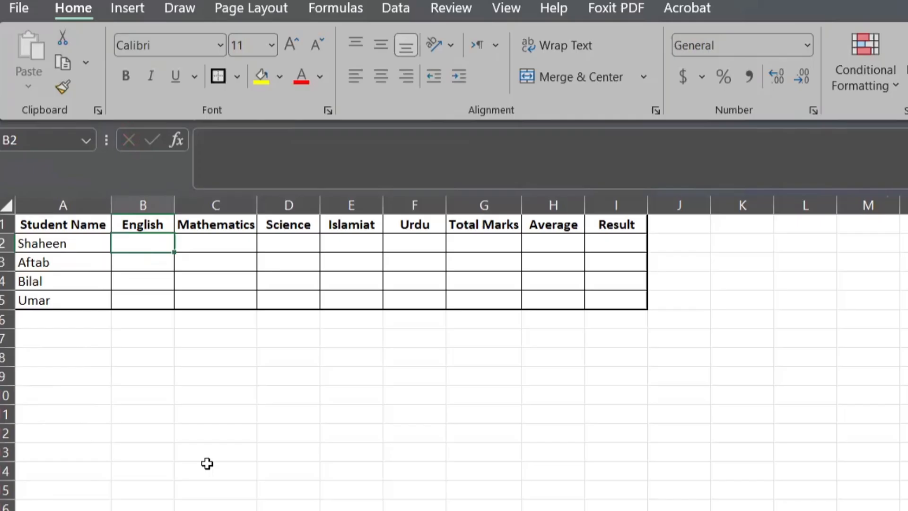
pyautogui.write('65')
pyautogui.press('Tab')
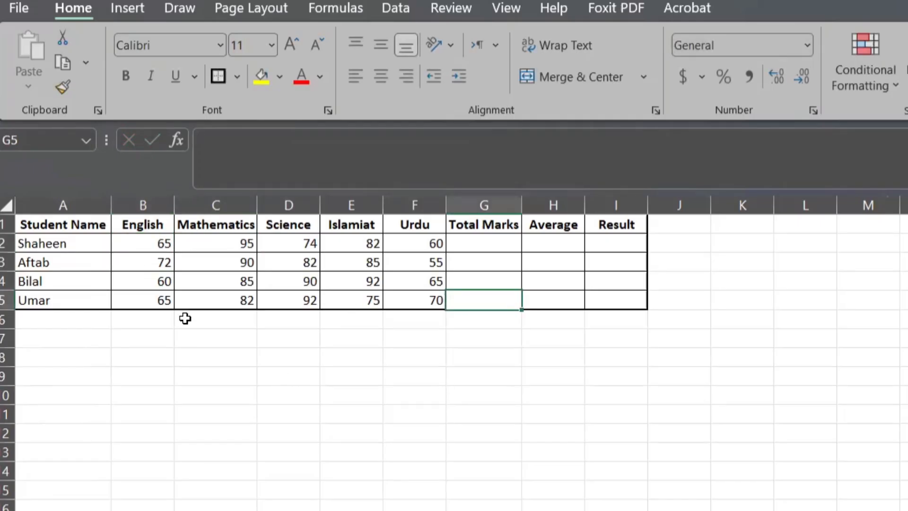
# Step: Enter a SUM formula in G2 that totals the subject marks in B2:F2
pyautogui.click(467, 247)
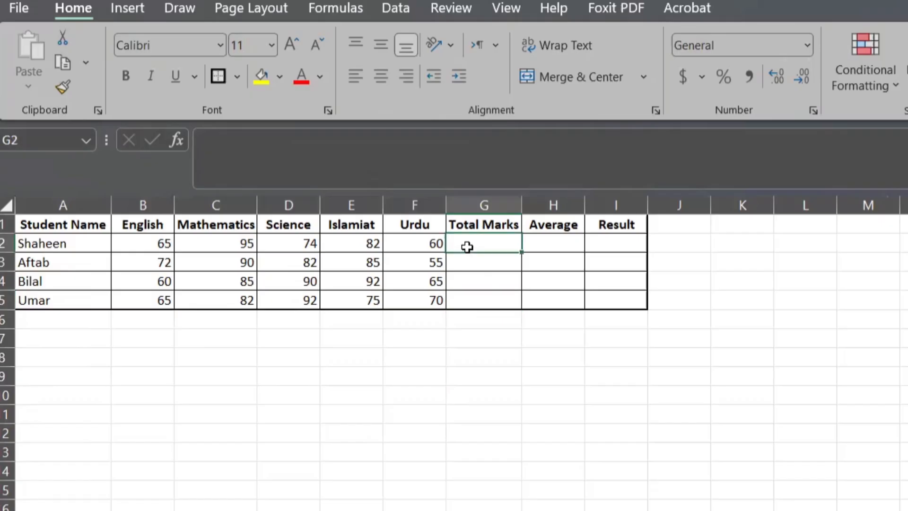
pyautogui.write('=s')
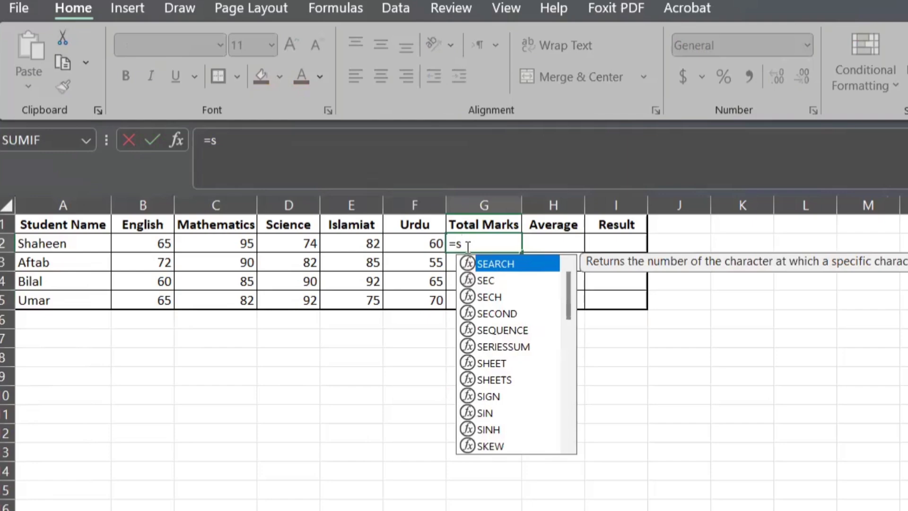
pyautogui.write('um')
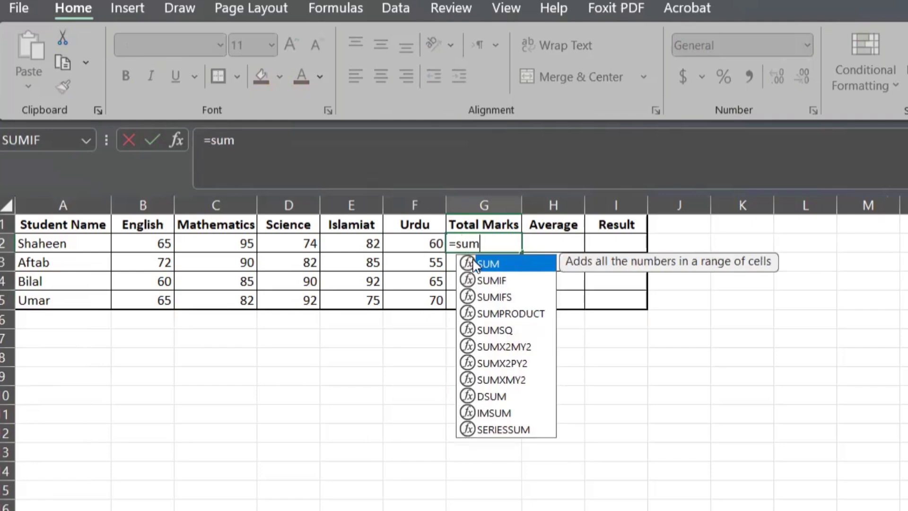
pyautogui.press('Tab')
pyautogui.click(153, 243)
pyautogui.keyDown('shift'); pyautogui.click(405, 244); pyautogui.keyUp('shift')
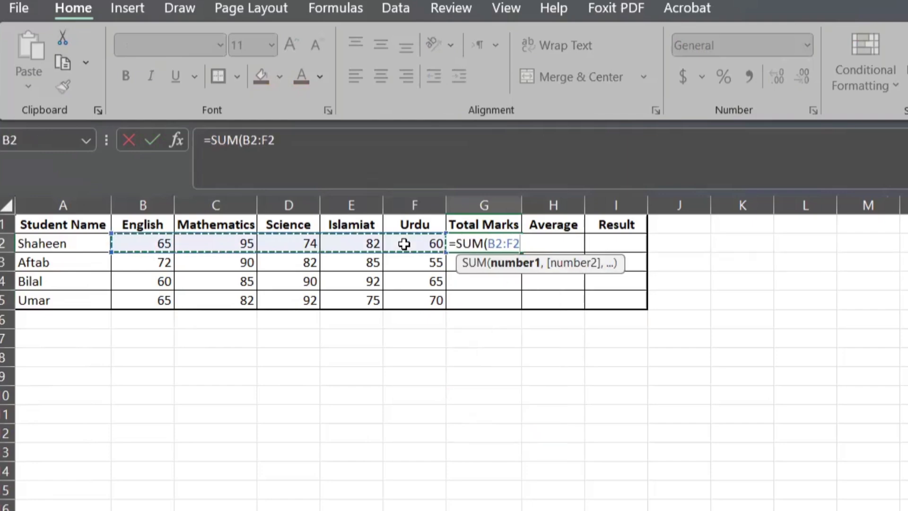
pyautogui.press('Return')
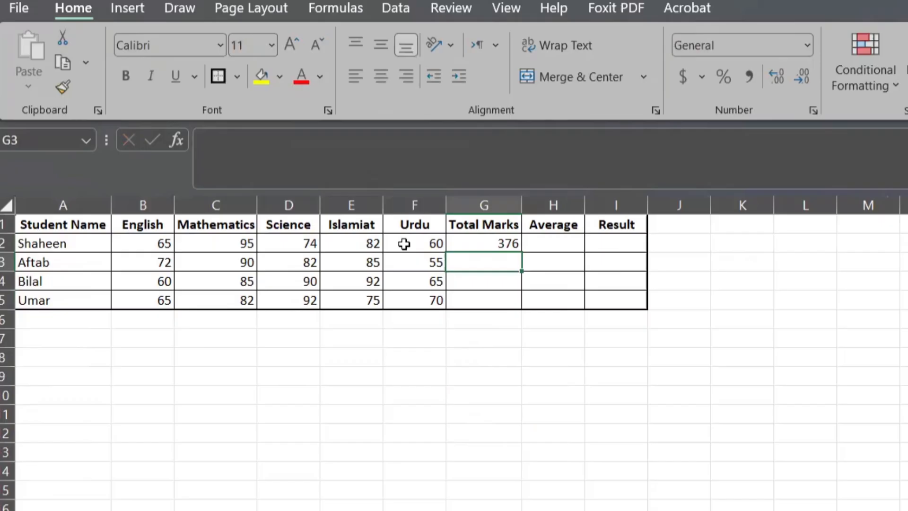
# Step: Copy the total formula from G2 down to G5 and check the formulas in G3 and G2
pyautogui.click(503, 243)
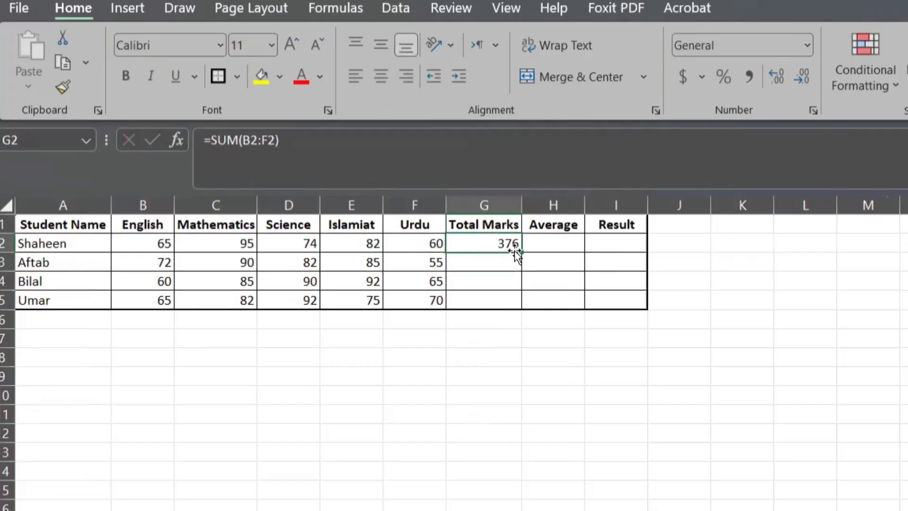
pyautogui.moveTo(518, 252); pyautogui.dragTo(518, 305)
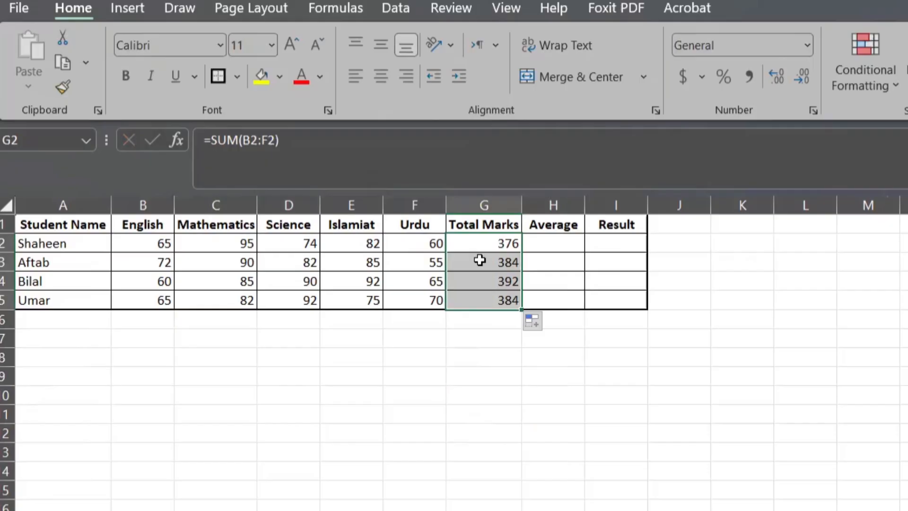
pyautogui.doubleClick(483, 263)
pyautogui.press('Escape')
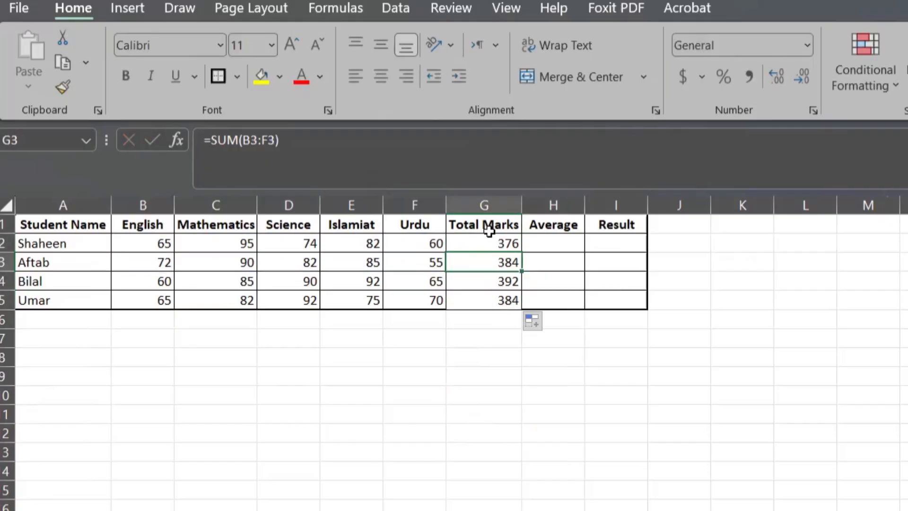
pyautogui.click(490, 243)
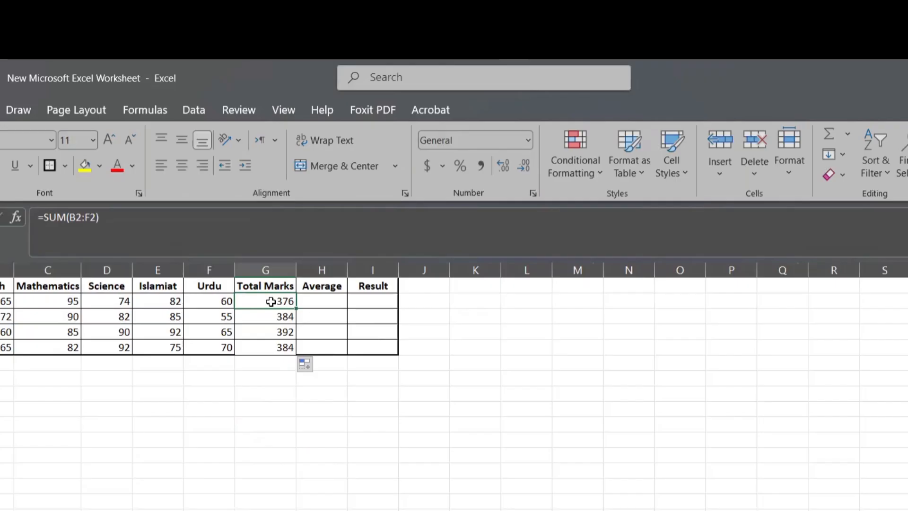
# Step: Undo the fill down to G5 and the SUM formula in G2
pyautogui.hotkey('ctrl', 'z')
pyautogui.hotkey('ctrl', 'z')
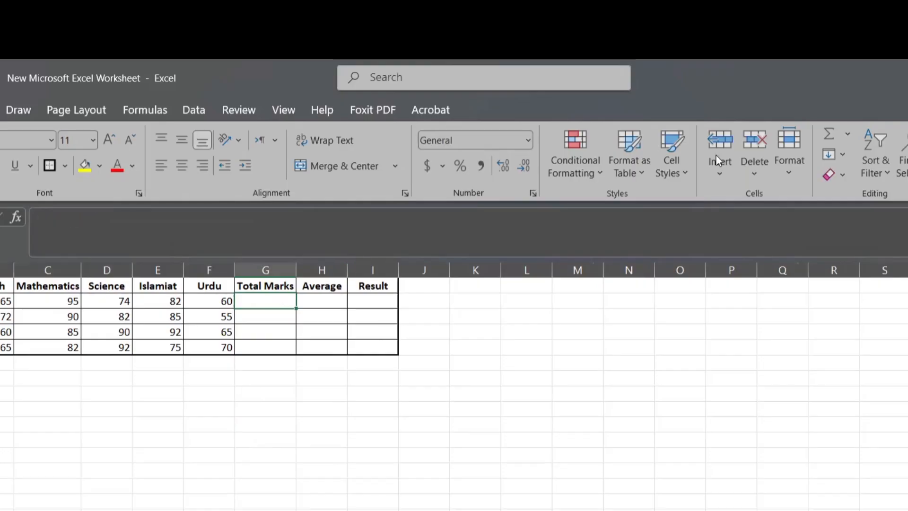
# Step: Total the marks in G2 with AutoSum and fill the formula down through G5
pyautogui.click(844, 139)
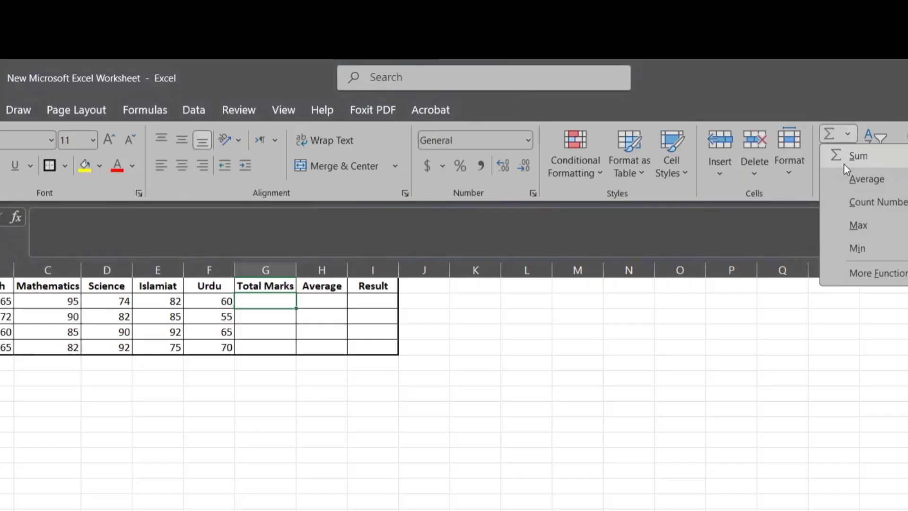
pyautogui.click(844, 163)
pyautogui.press('Return')
pyautogui.hotkey('ctrl', 'd')
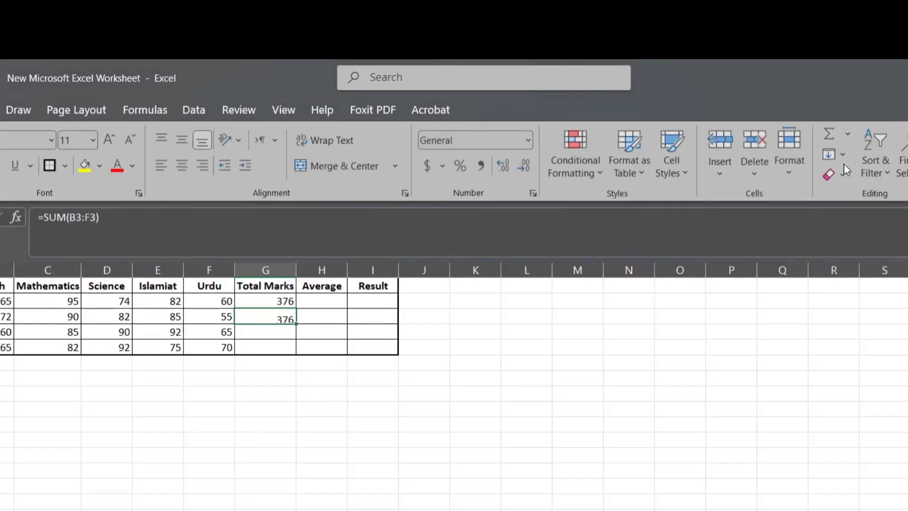
pyautogui.press('Down')
pyautogui.hotkey('ctrl', 'd')
pyautogui.press('Down')
pyautogui.hotkey('ctrl', 'd')
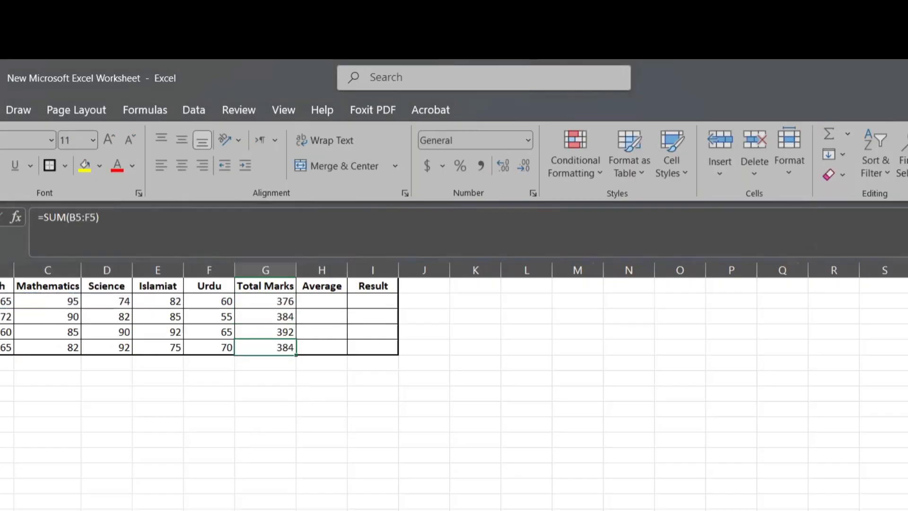
pyautogui.moveTo(318, 304); pyautogui.dragTo(332, 344)
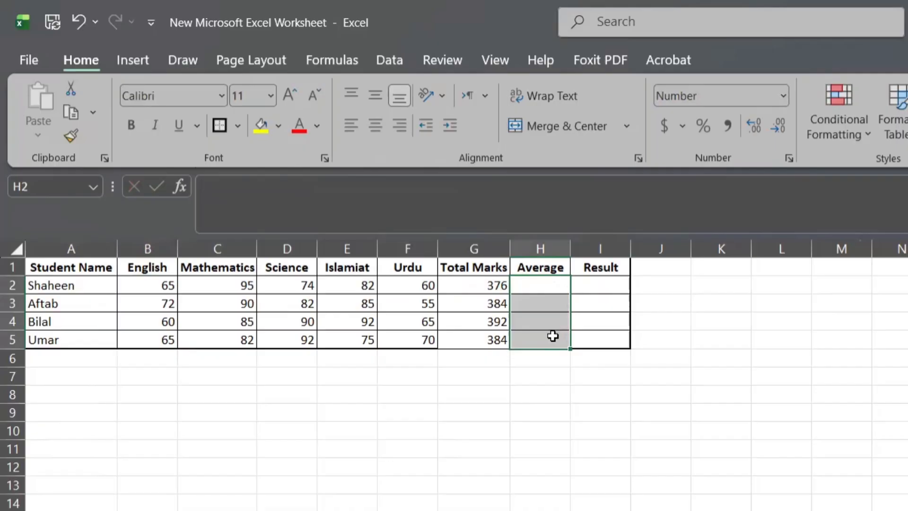
pyautogui.click(623, 455)
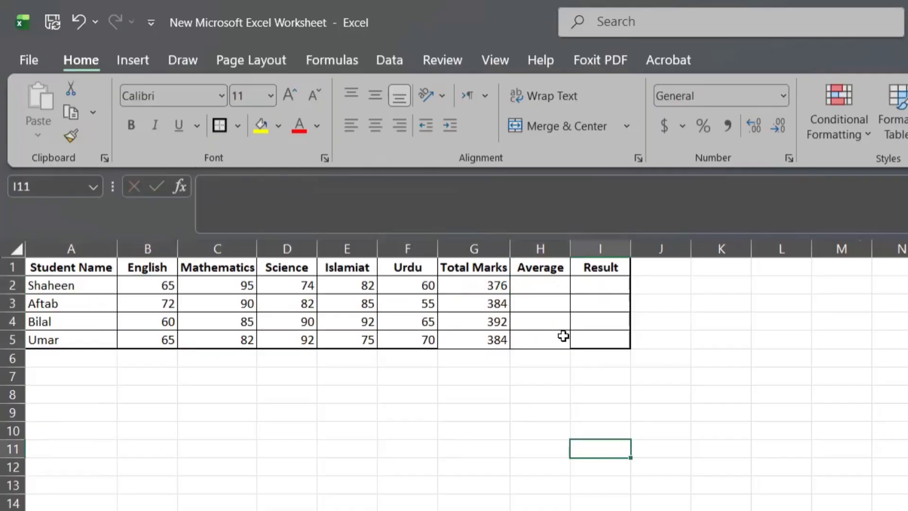
# Step: Enter an AVERAGE formula in H2 for the subject marks in B2:F2
pyautogui.click(532, 290)
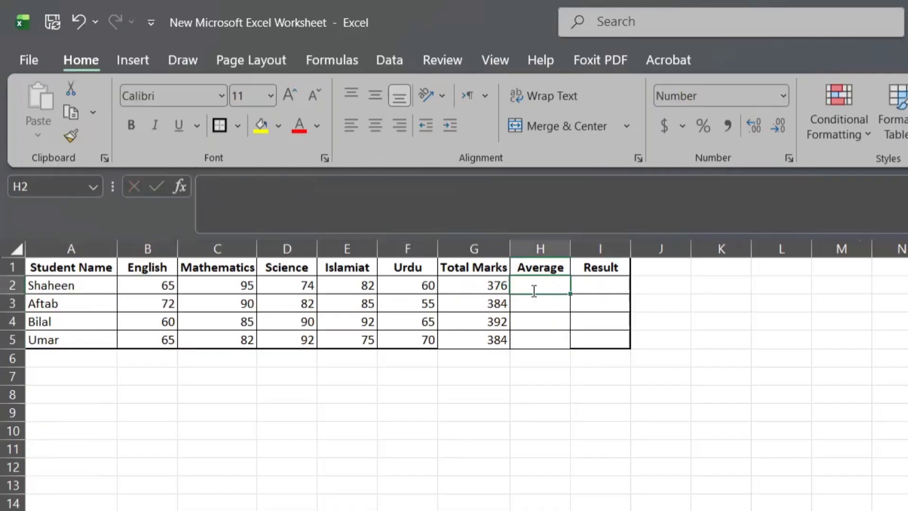
pyautogui.write('=avera')
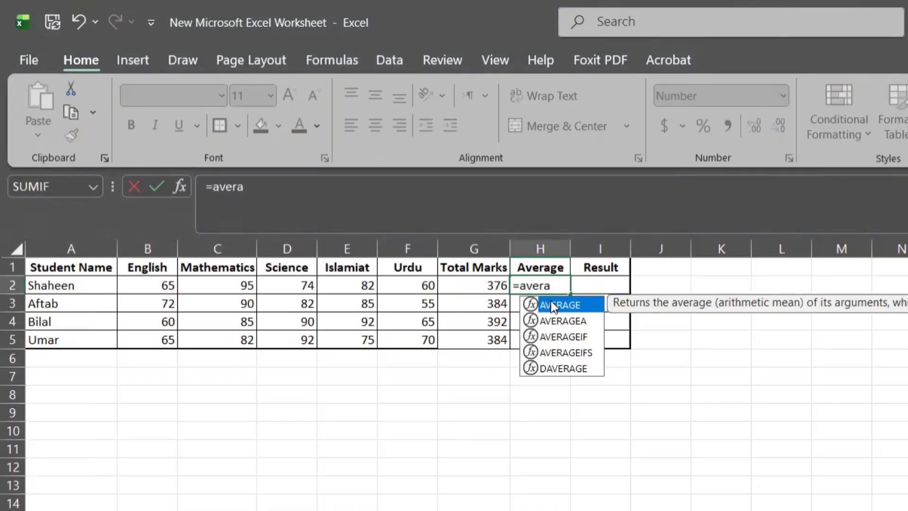
pyautogui.doubleClick(553, 305)
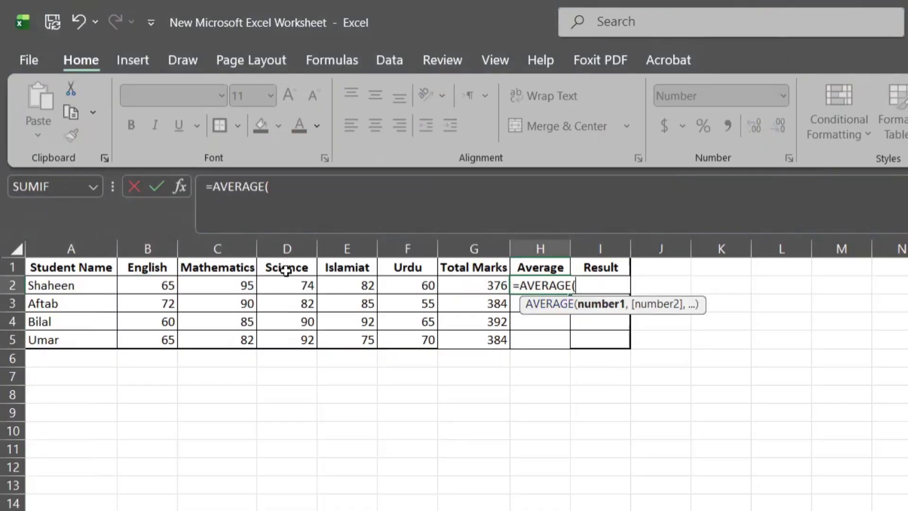
pyautogui.click(156, 286)
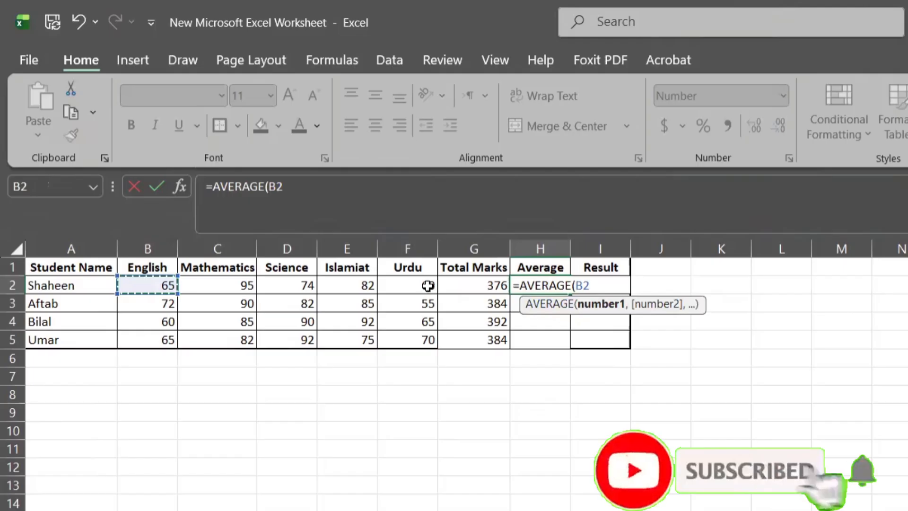
pyautogui.keyDown('shift'); pyautogui.click(428, 286); pyautogui.keyUp('shift')
pyautogui.press('Return')
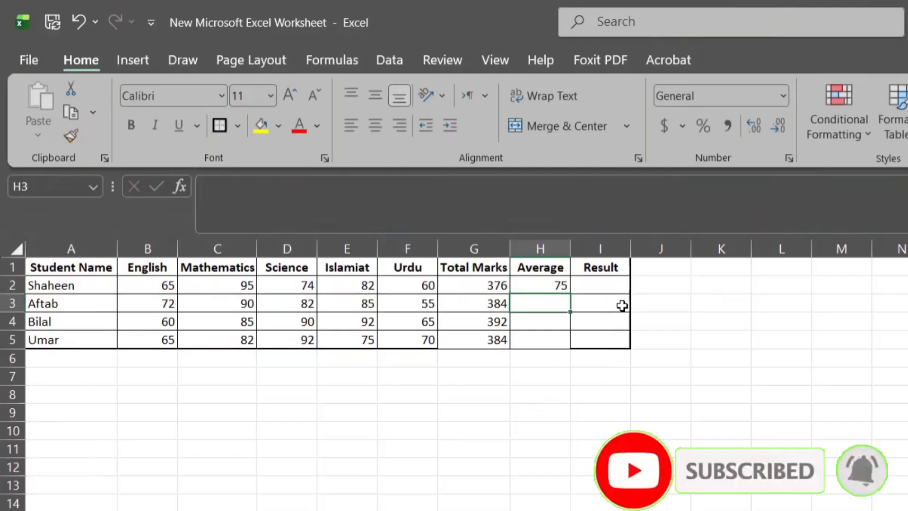
# Step: Fill the average formula from H2 down through H5
pyautogui.hotkey('ctrl', 'd')
pyautogui.press('Return')
pyautogui.hotkey('ctrl', 'd')
pyautogui.press('Return')
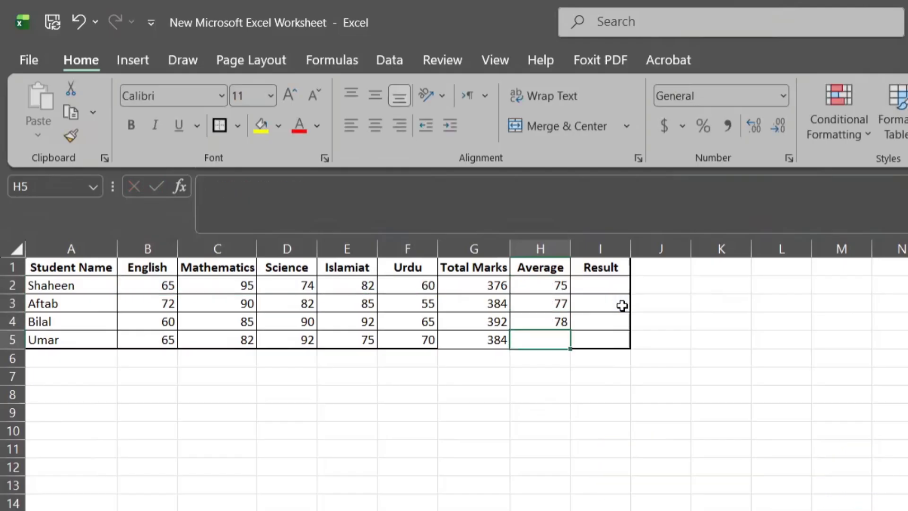
pyautogui.hotkey('ctrl', 'd')
# Step: Enter the formula =IF(H2>=50, "Pass","Fail") in I2 of the Result column
pyautogui.click(600, 287)
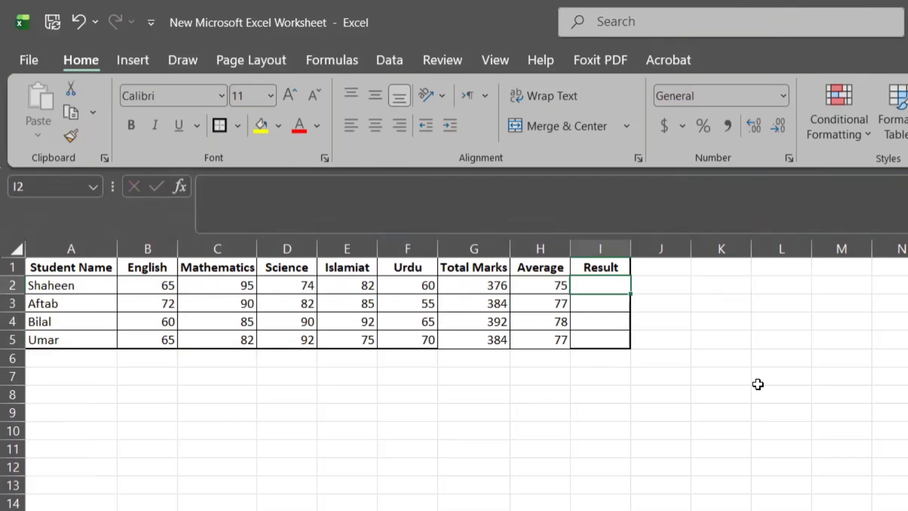
pyautogui.write('=')
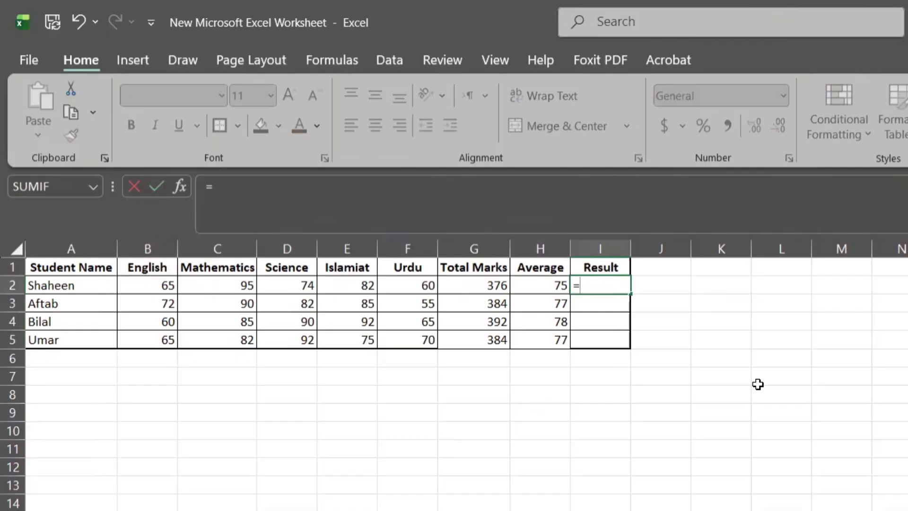
pyautogui.write('if')
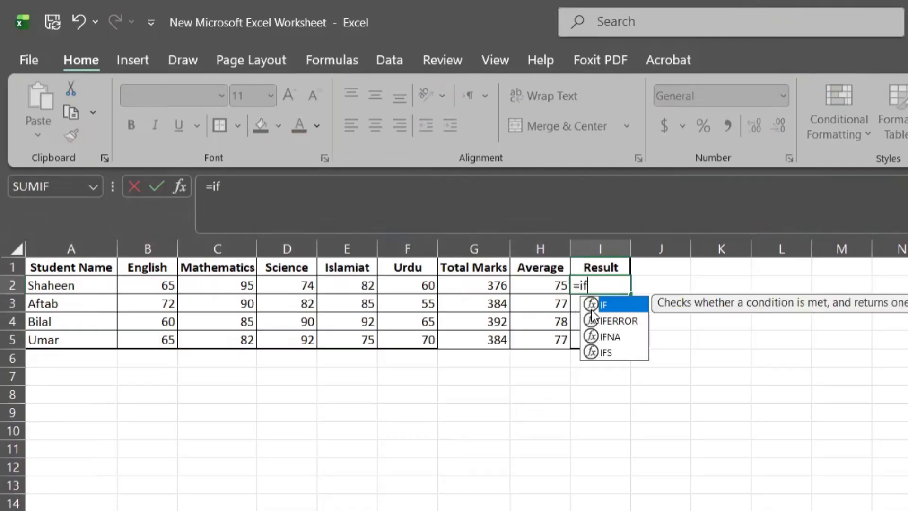
pyautogui.press('Tab')
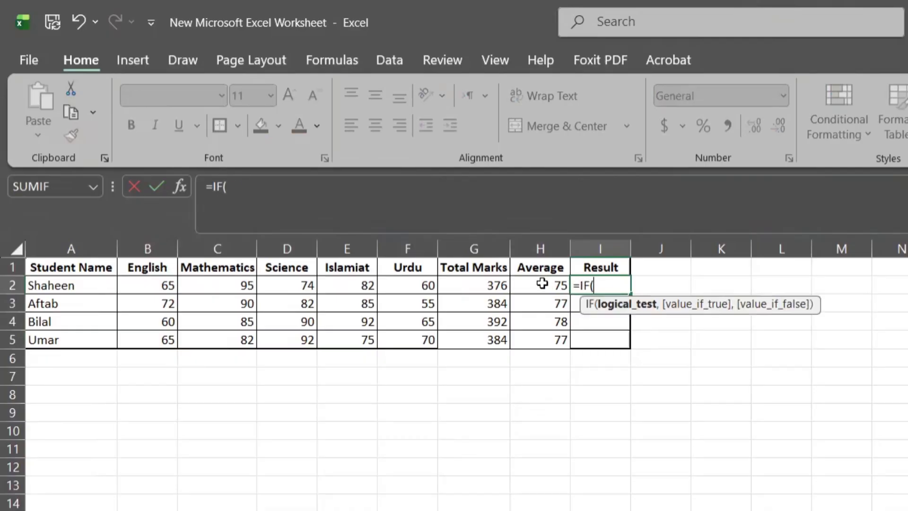
pyautogui.click(542, 284)
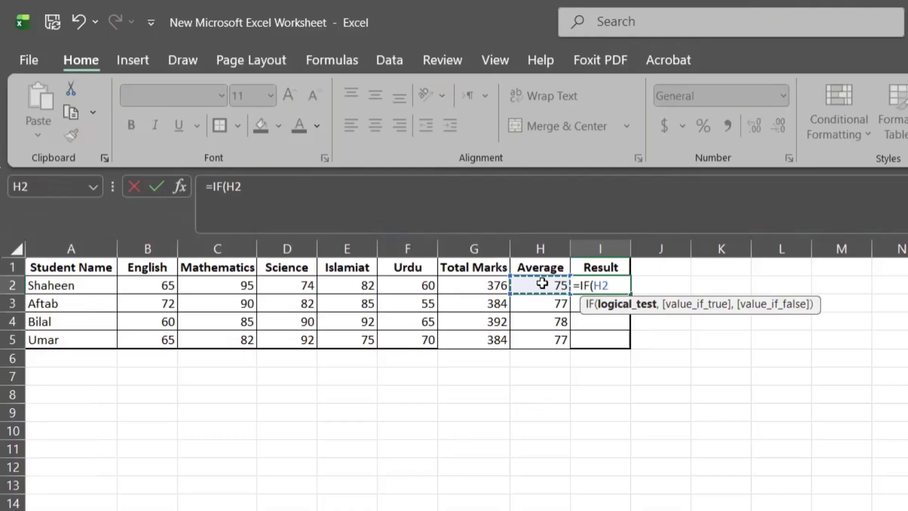
pyautogui.write('>')
pyautogui.write('=')
pyautogui.press('BackSpace')
pyautogui.write('=50,')
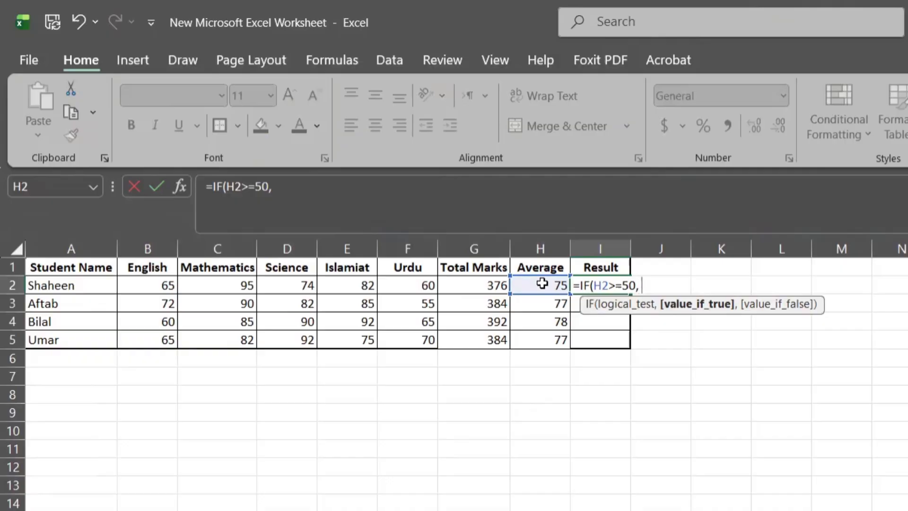
pyautogui.write(' "Pass"')
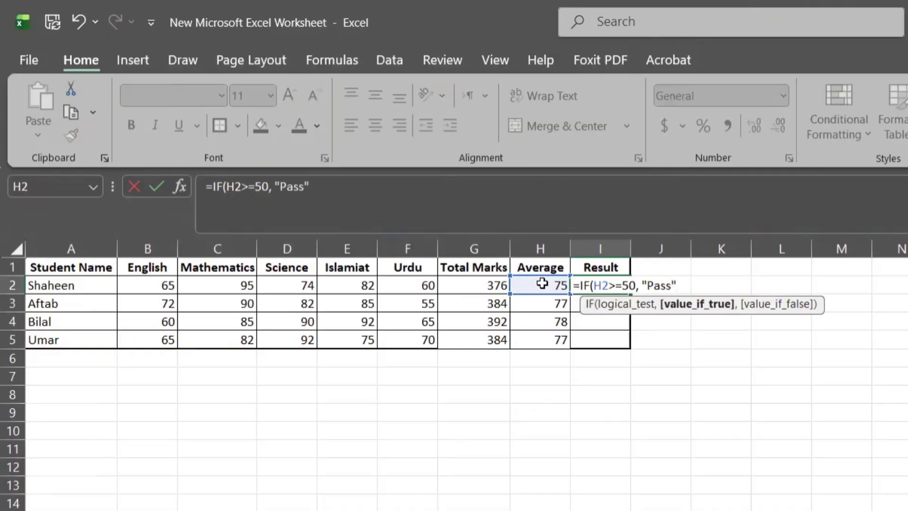
pyautogui.write(',')
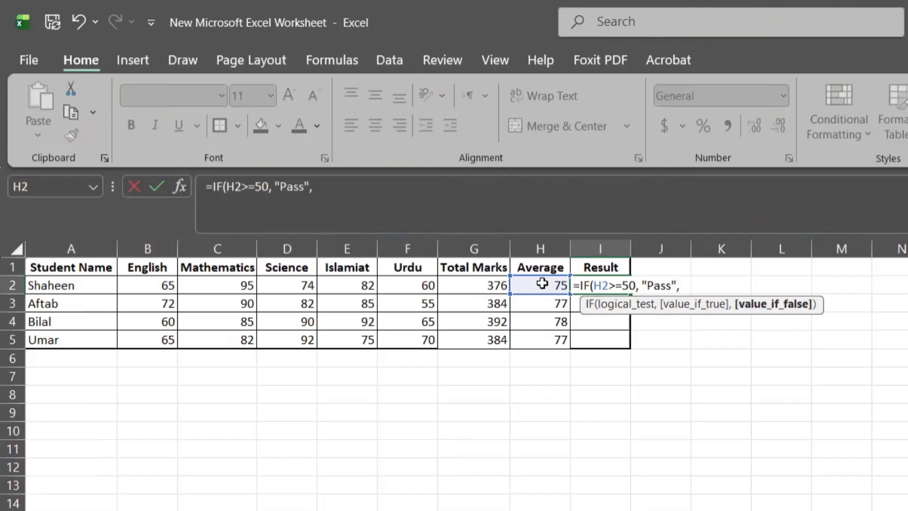
pyautogui.write('"Fail")')
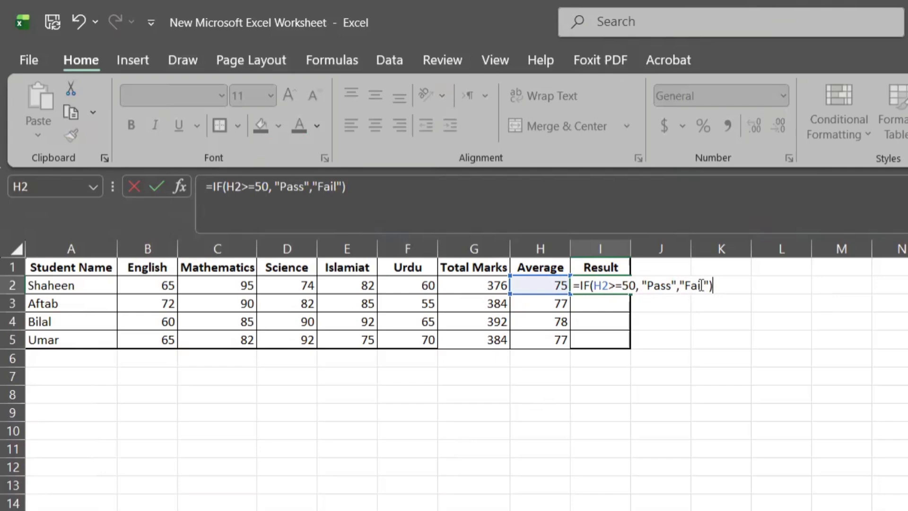
pyautogui.press('Return')
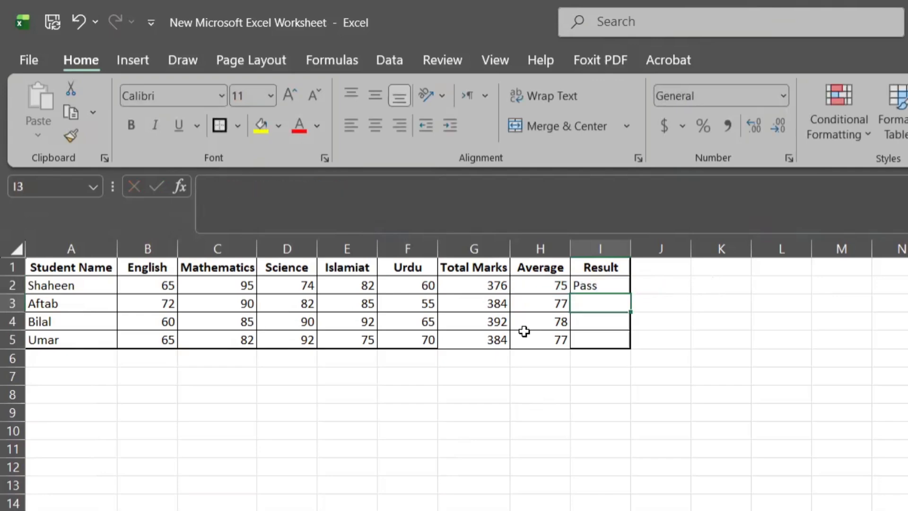
# Step: Fill the IF formula from I2 down through I5 and overwrite the average in H3 with 49
pyautogui.click(606, 287)
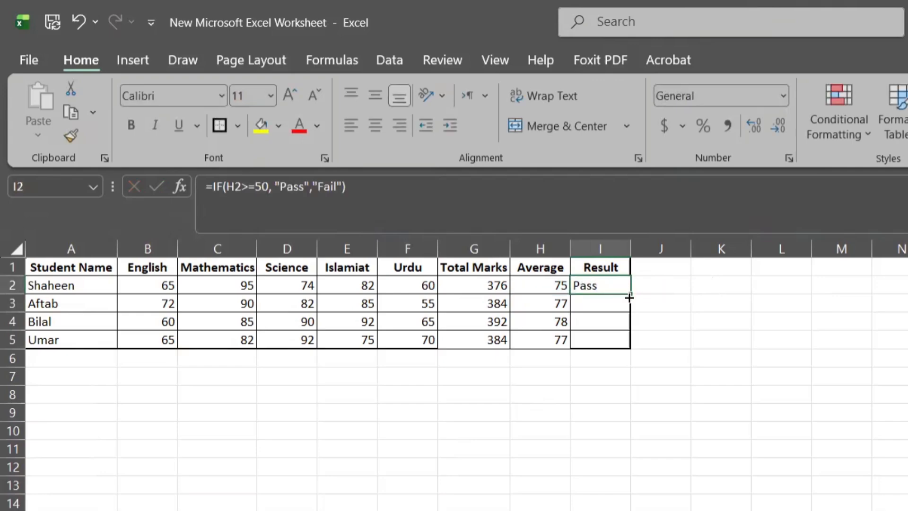
pyautogui.moveTo(630, 294); pyautogui.dragTo(631, 348)
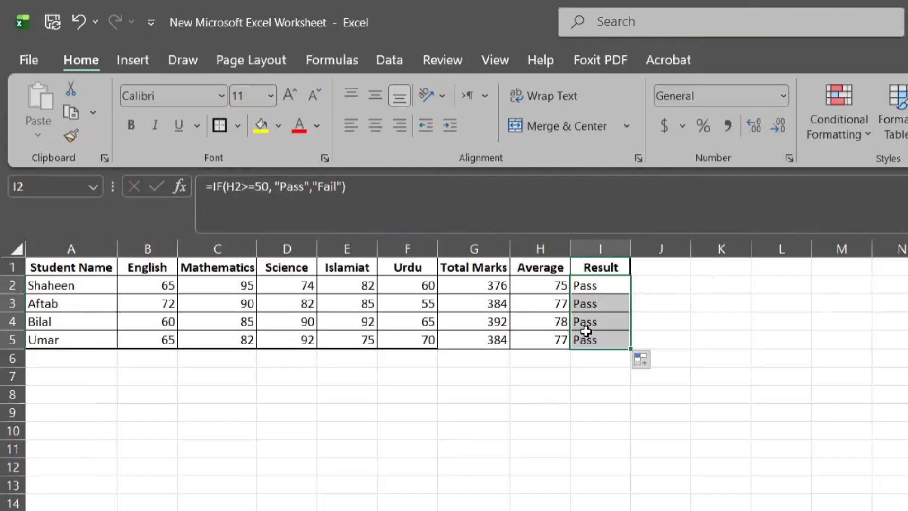
pyautogui.click(547, 298)
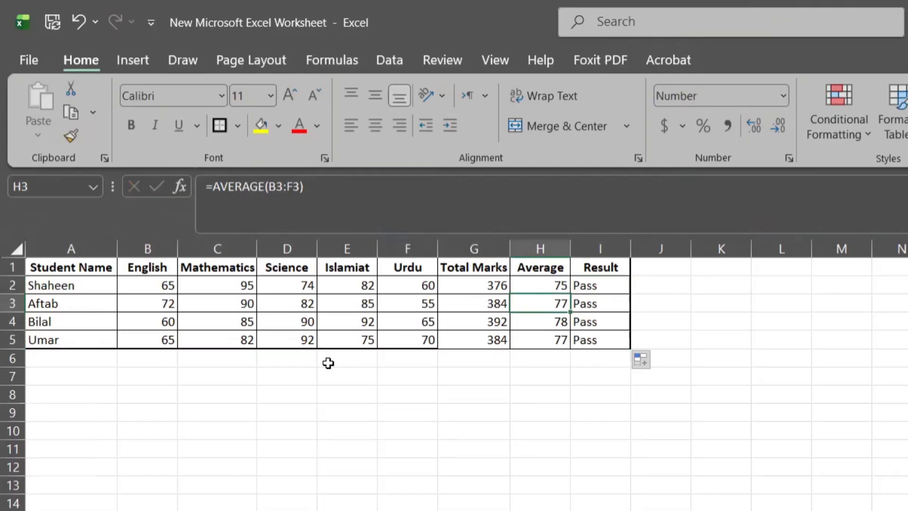
pyautogui.write('49')
pyautogui.press('Return')
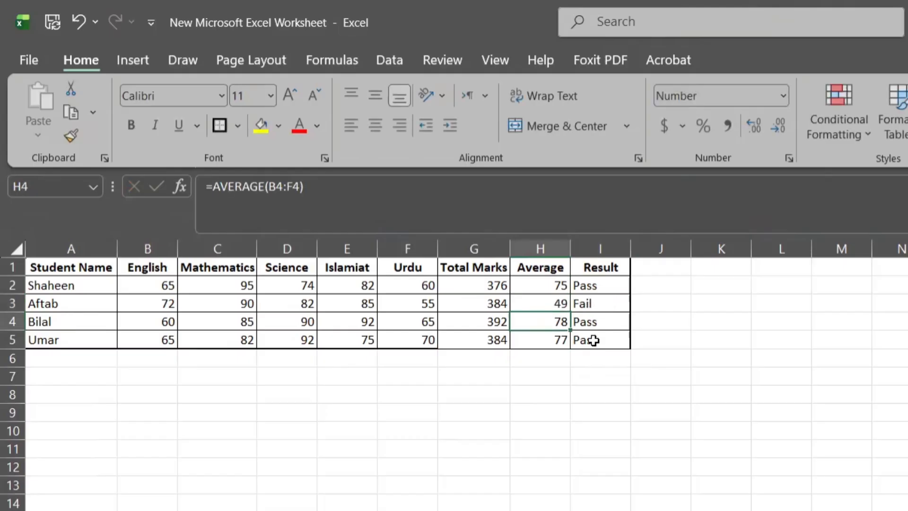
# Step: Shade the header cells A1:I1 with a light orange theme fill
pyautogui.moveTo(71, 267); pyautogui.dragTo(602, 265)
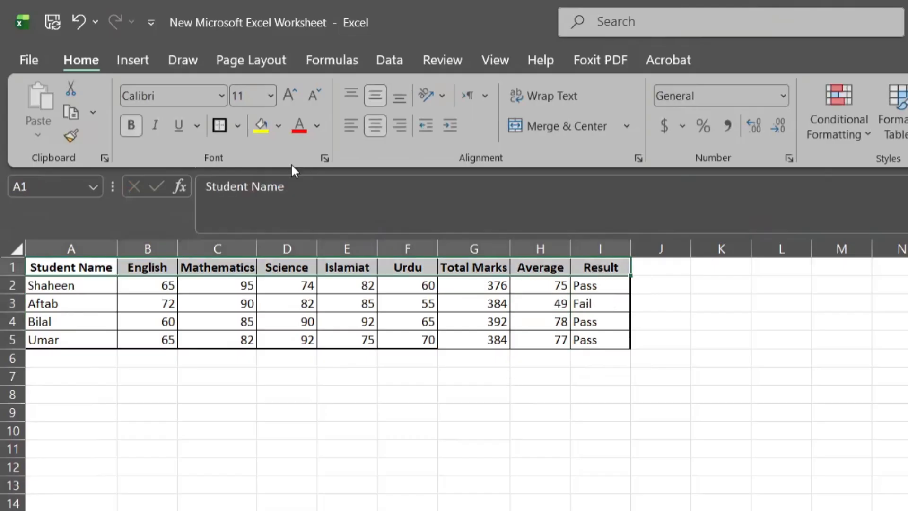
pyautogui.click(278, 126)
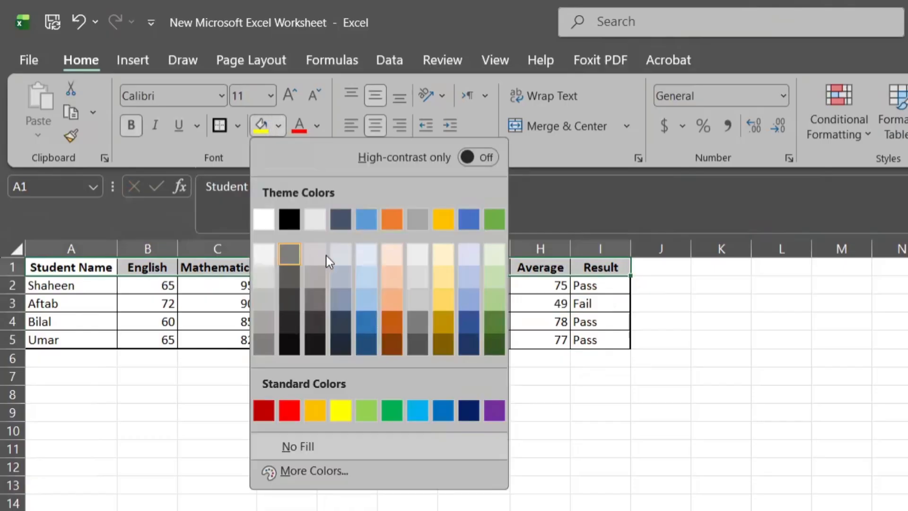
pyautogui.click(397, 276)
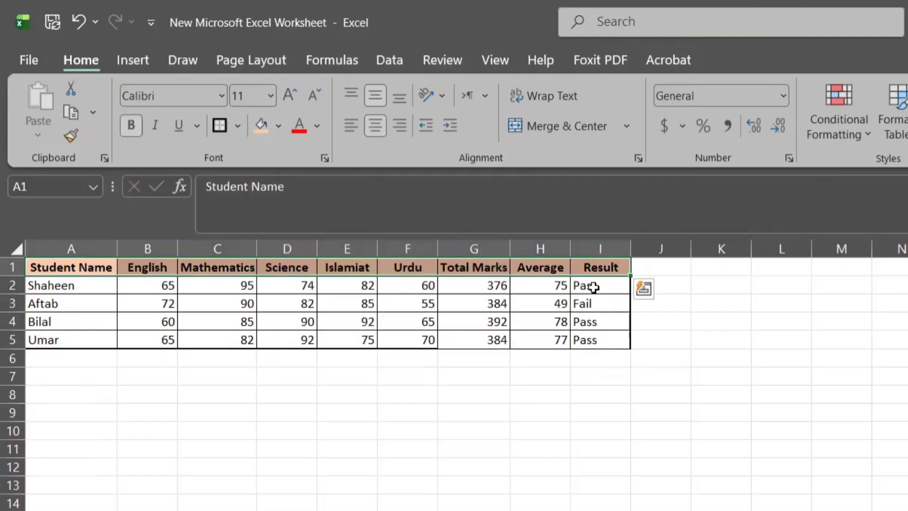
# Step: Add a conditional formatting rule to I2:I5 giving cells that contain "Pass" Green Fill with Dark Green Text
pyautogui.moveTo(593, 287); pyautogui.dragTo(593, 334)
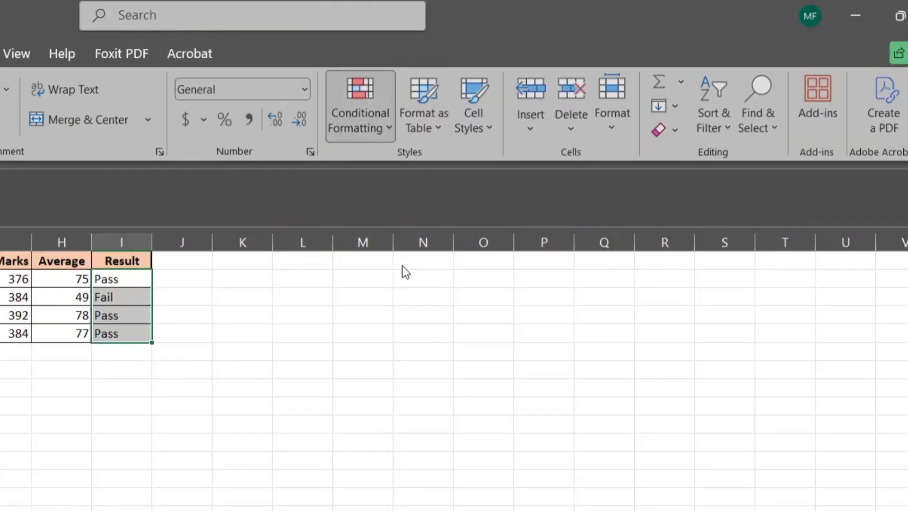
pyautogui.moveTo(455, 175)
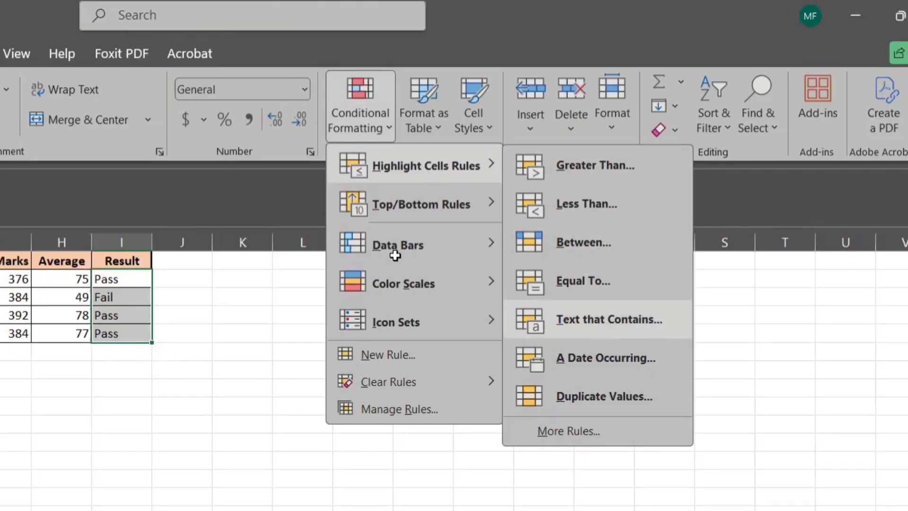
pyautogui.click(586, 324)
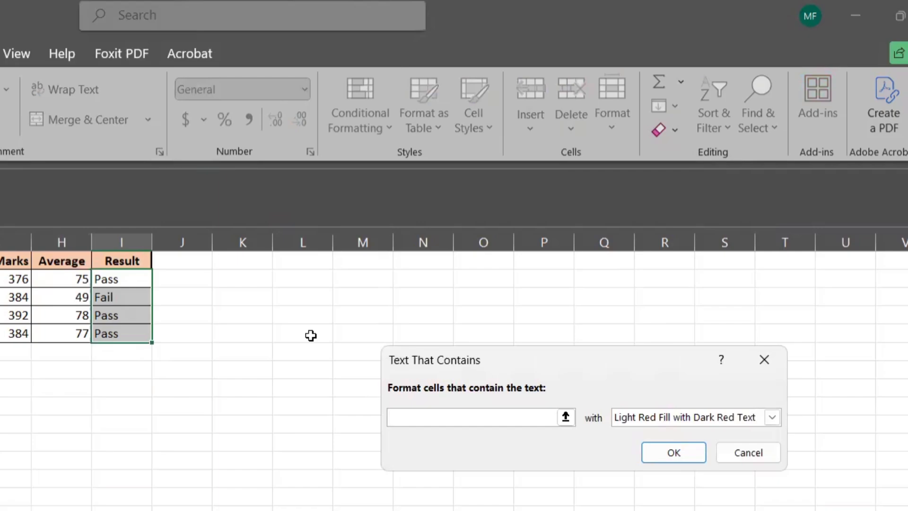
pyautogui.write('Pass')
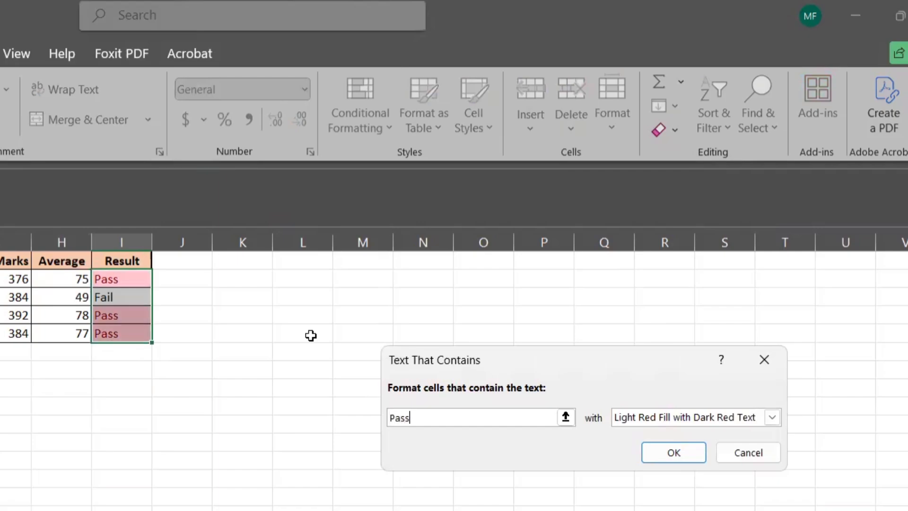
pyautogui.click(771, 417)
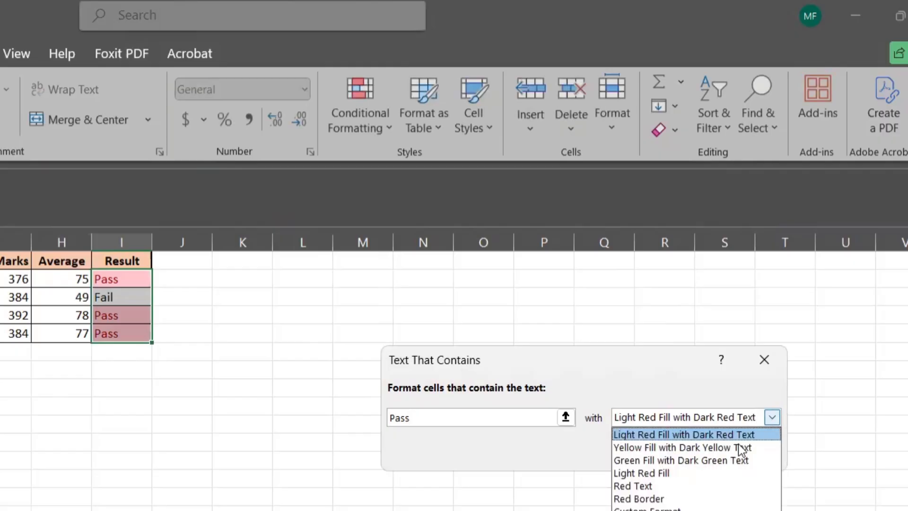
pyautogui.click(677, 460)
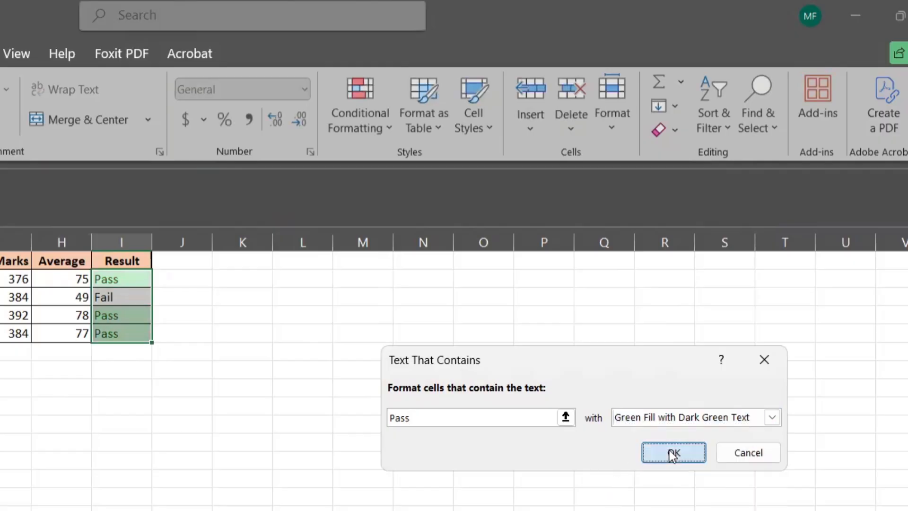
pyautogui.click(673, 452)
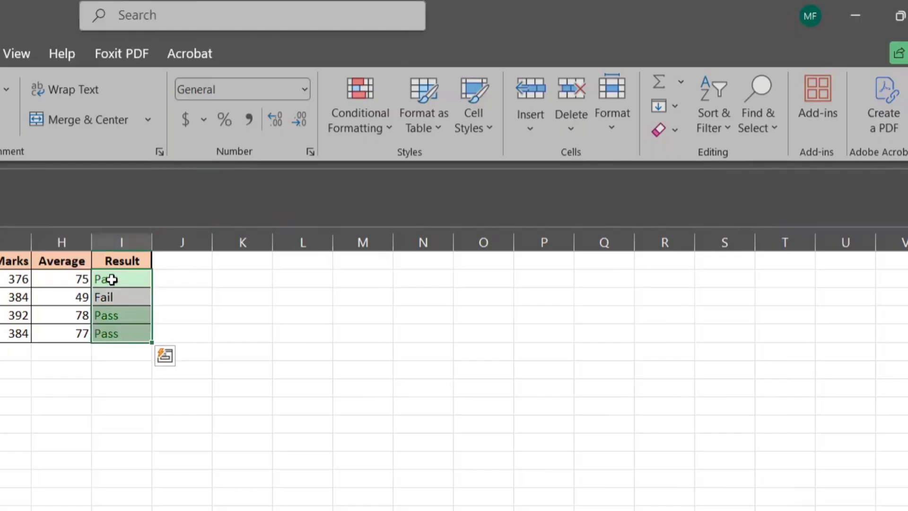
# Step: Add a second text rule to I2:I5 giving cells that contain "Fail" Light Red Fill with Dark Red Text
pyautogui.moveTo(112, 277); pyautogui.dragTo(113, 337)
pyautogui.click(384, 129)
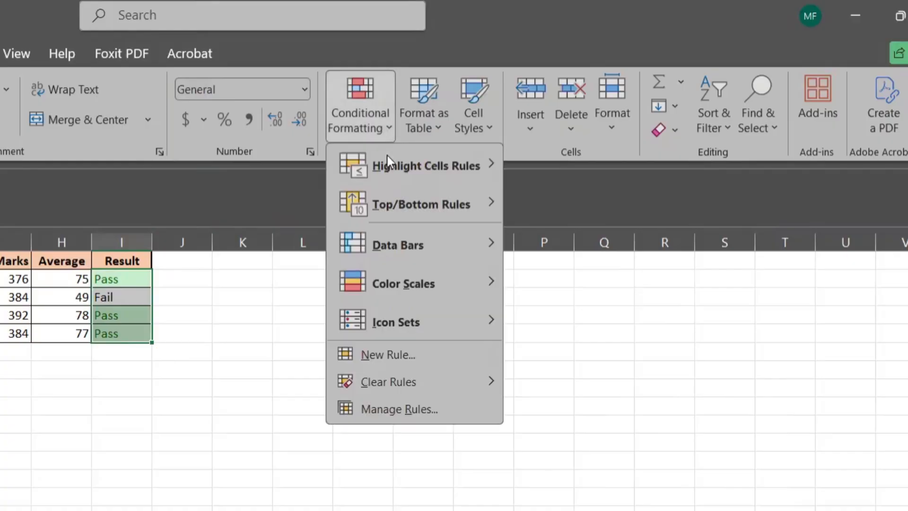
pyautogui.moveTo(387, 158)
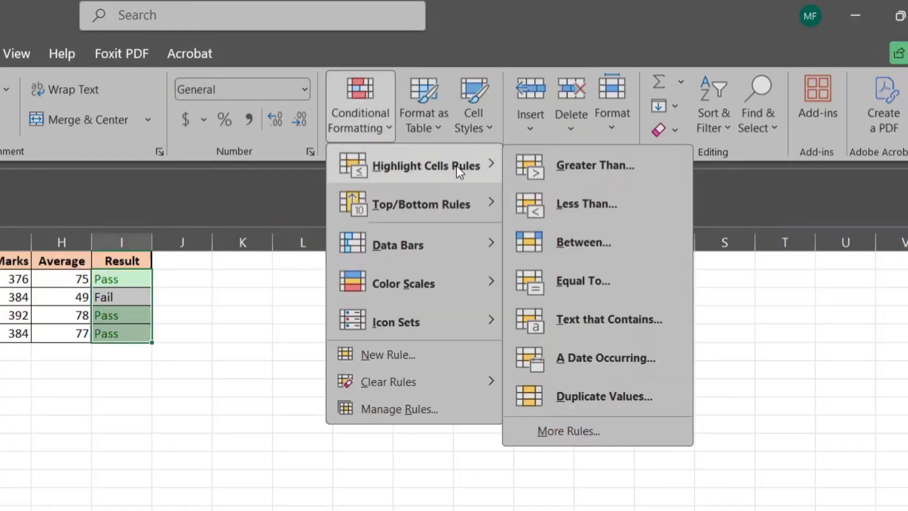
pyautogui.click(565, 319)
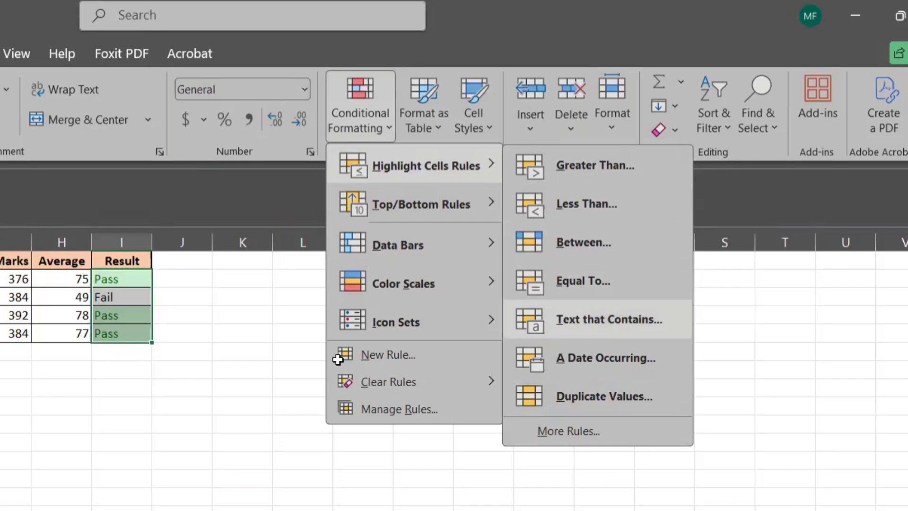
pyautogui.write('Fa')
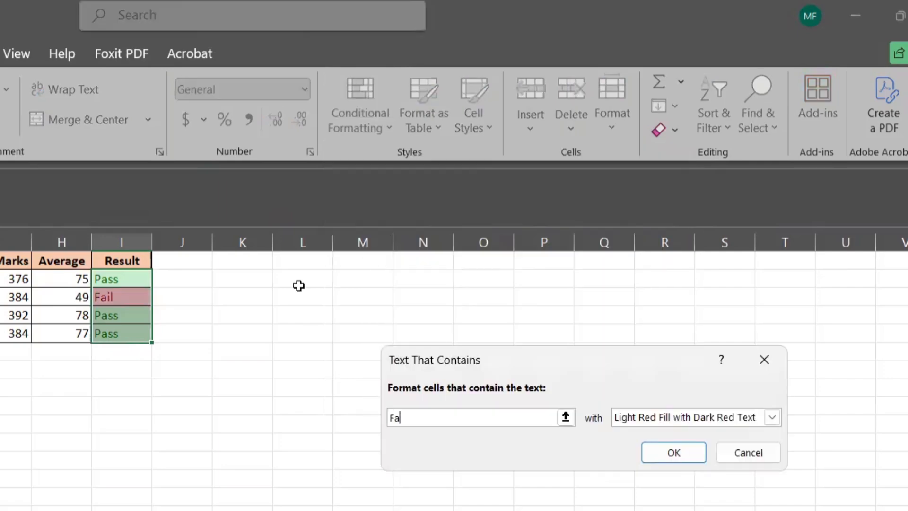
pyautogui.write('il')
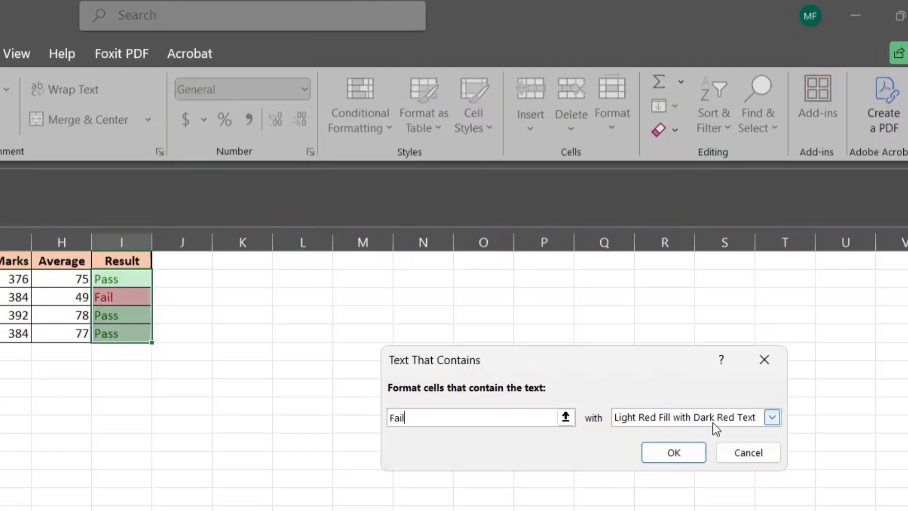
pyautogui.click(671, 454)
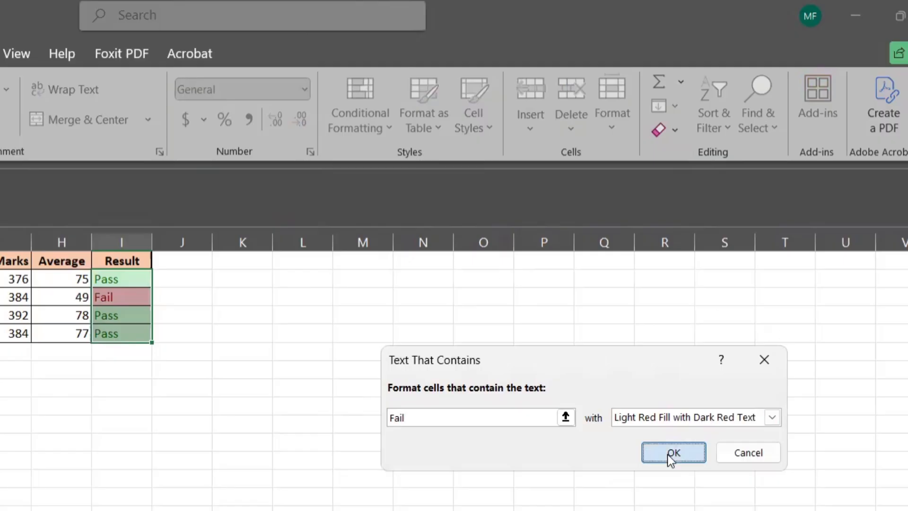
# Step: Overwrite the average in H5 with 48 to test the Fail formatting, and deselect the table
pyautogui.click(110, 333)
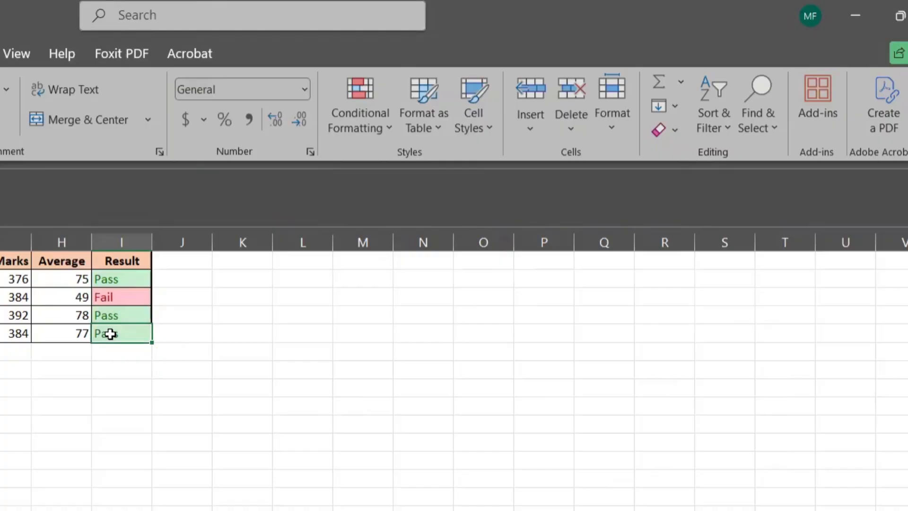
pyautogui.click(75, 335)
pyautogui.write('5')
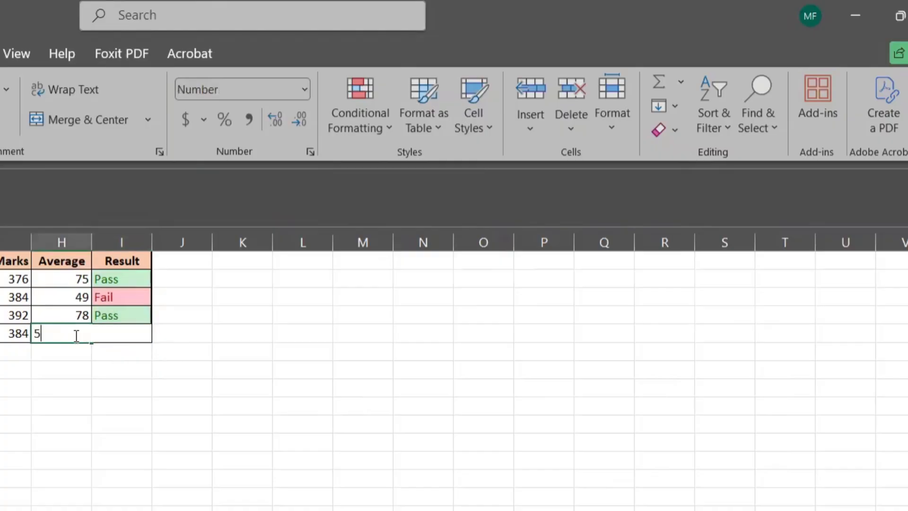
pyautogui.press('BackSpace')
pyautogui.write('48')
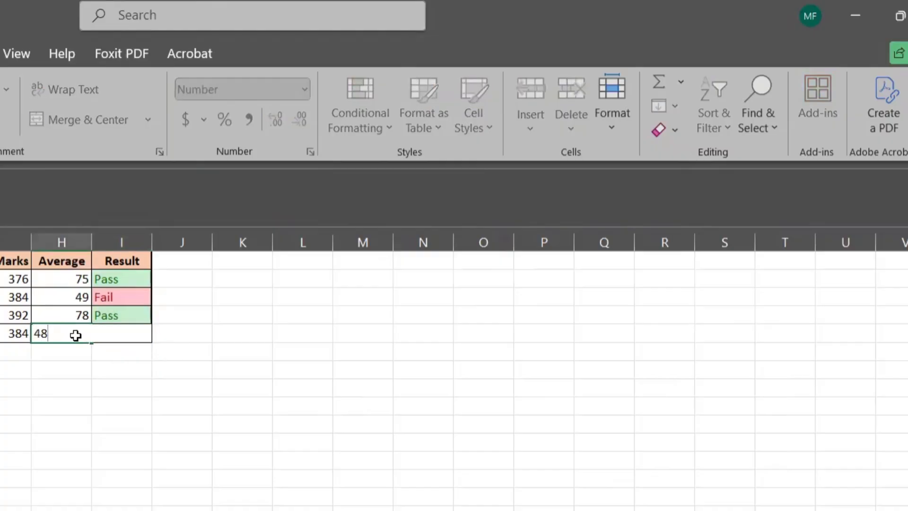
pyautogui.press('Return')
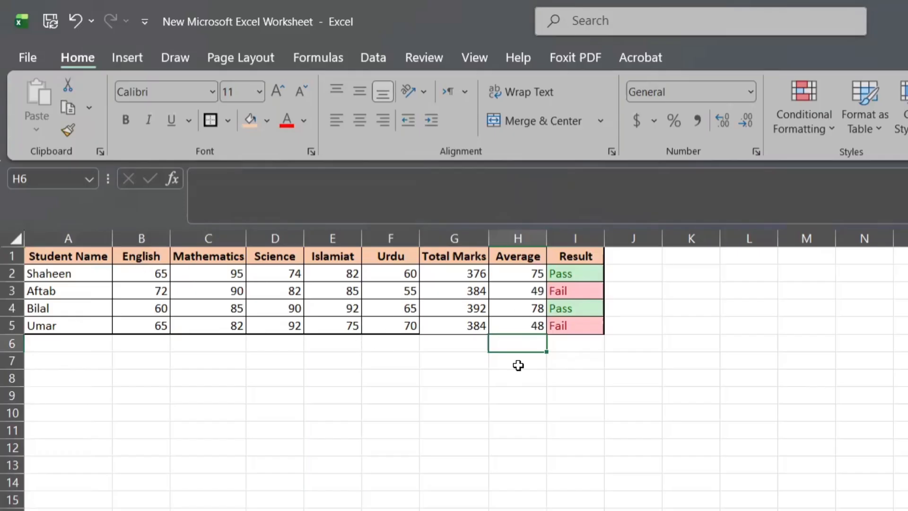
pyautogui.click(485, 378)
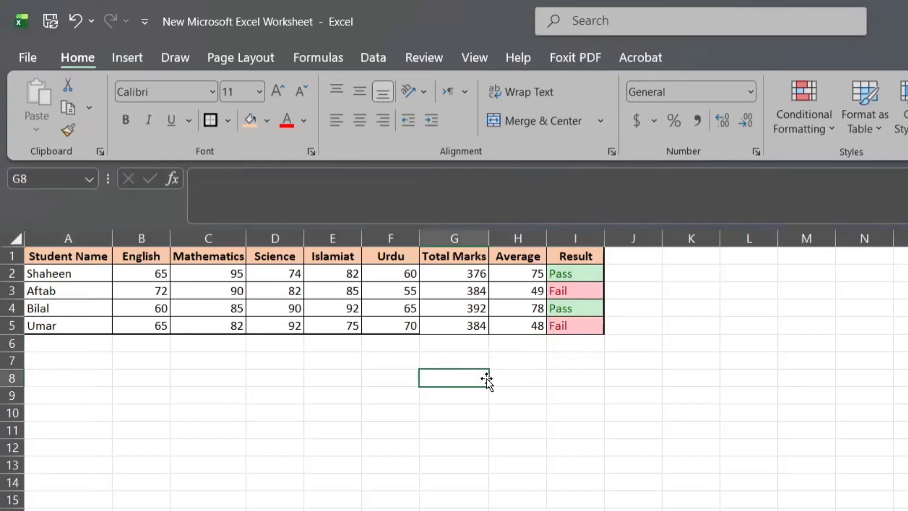